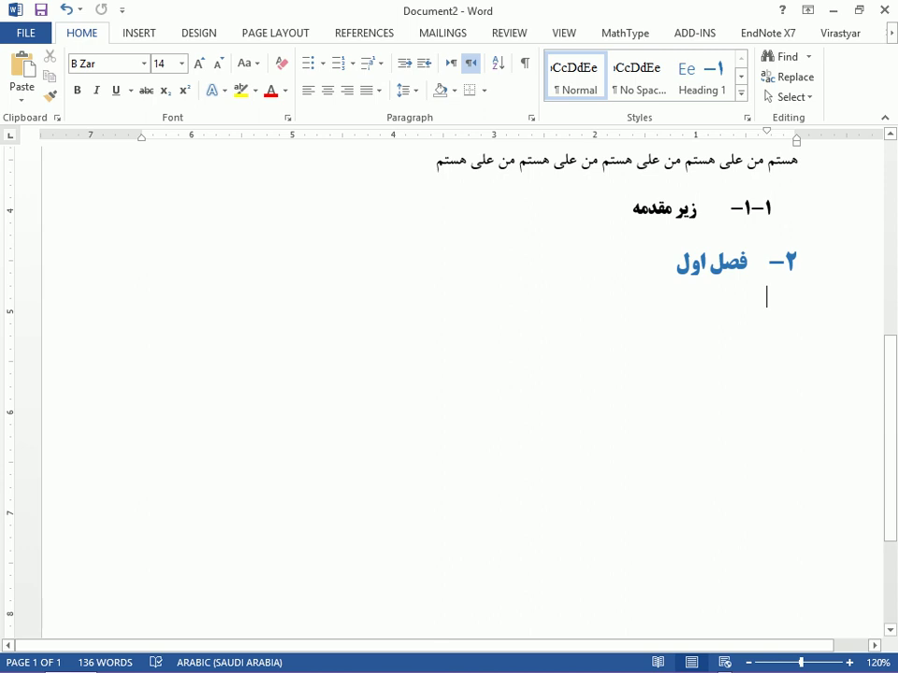
Insert Automatic Table 1 below 'فصل اول', listing مقدمه, زیر مقدمه and فصل اول.
click(141, 41)
click(354, 38)
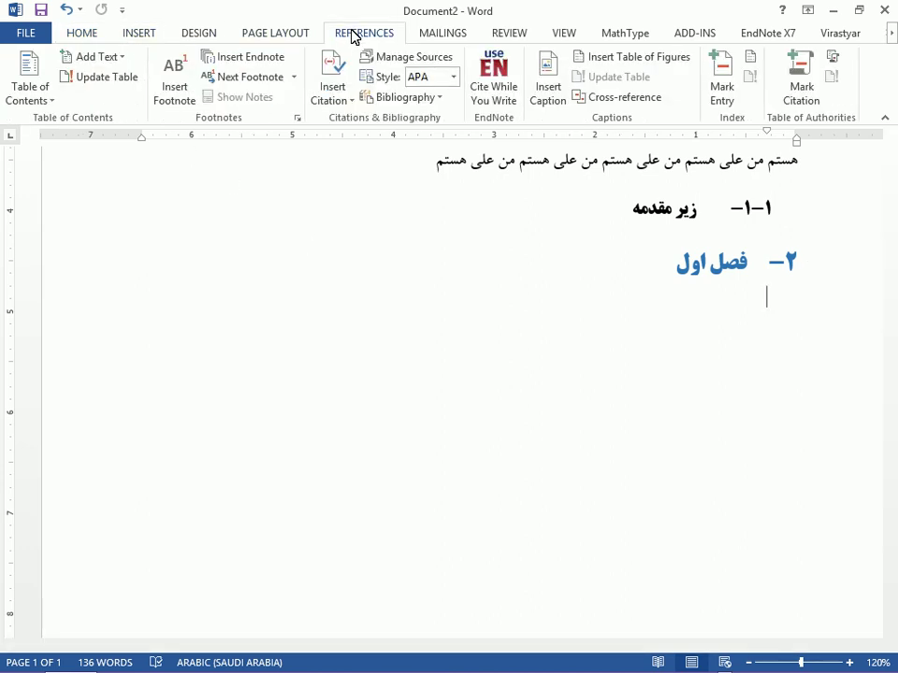
click(26, 75)
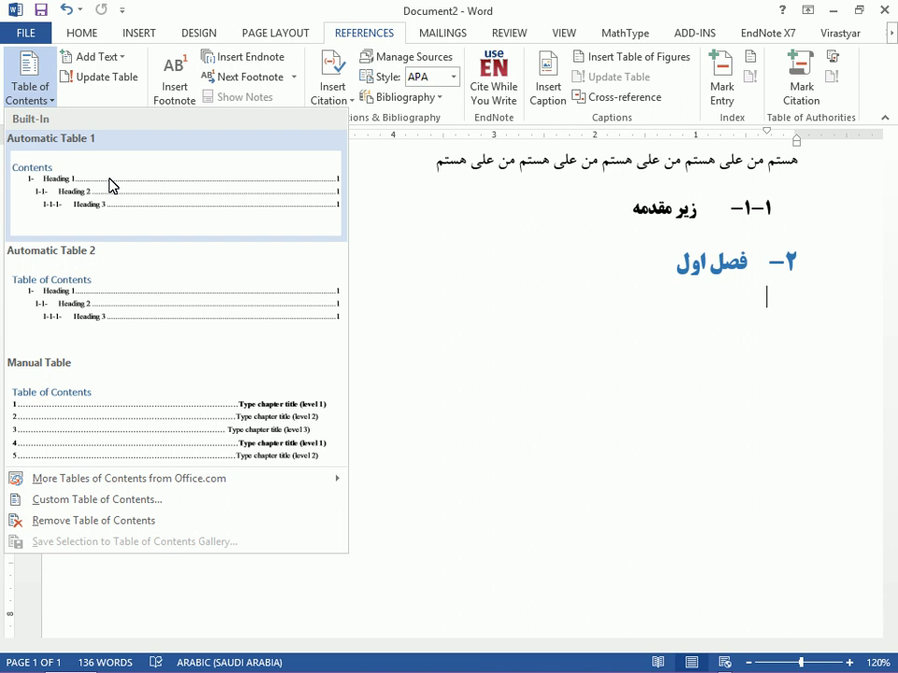
click(110, 185)
click(393, 431)
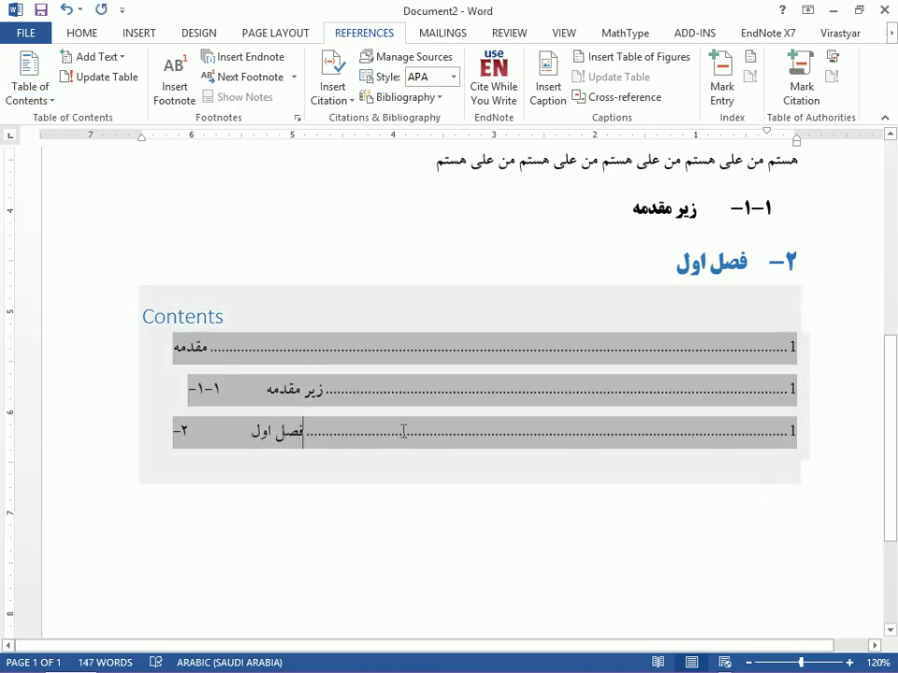
Make the contents table right-to-left, with Persian titles on the right and page numbers on the left.
click(84, 35)
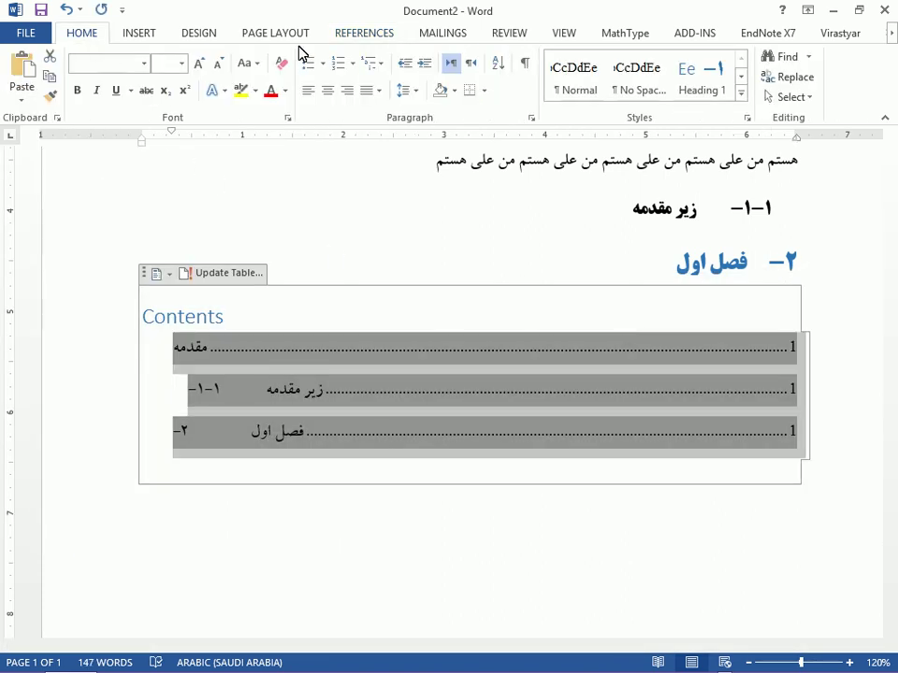
click(477, 65)
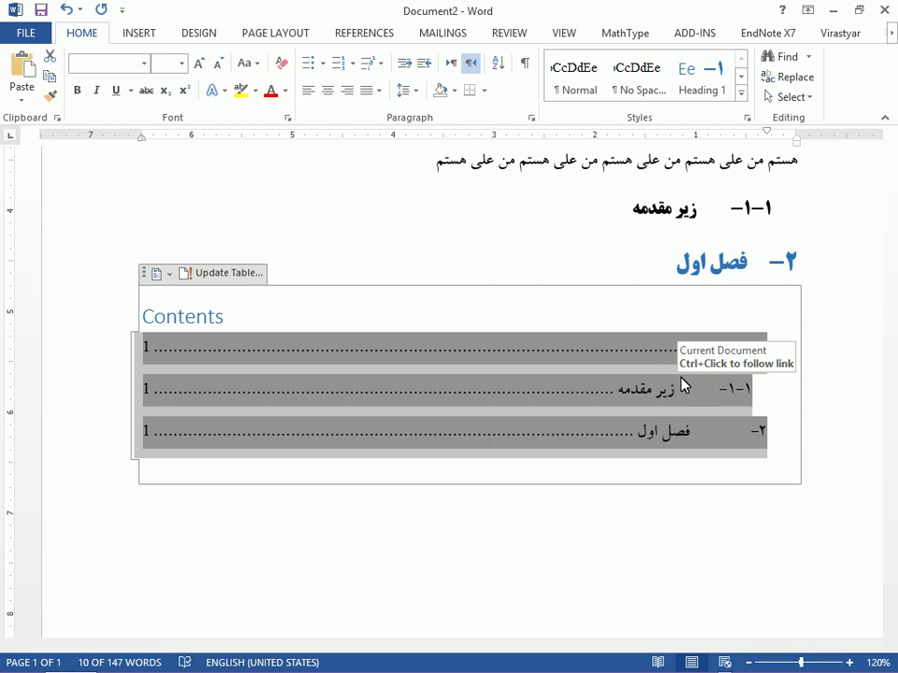
key(ctrl+shift)
key(ctrl+shift)
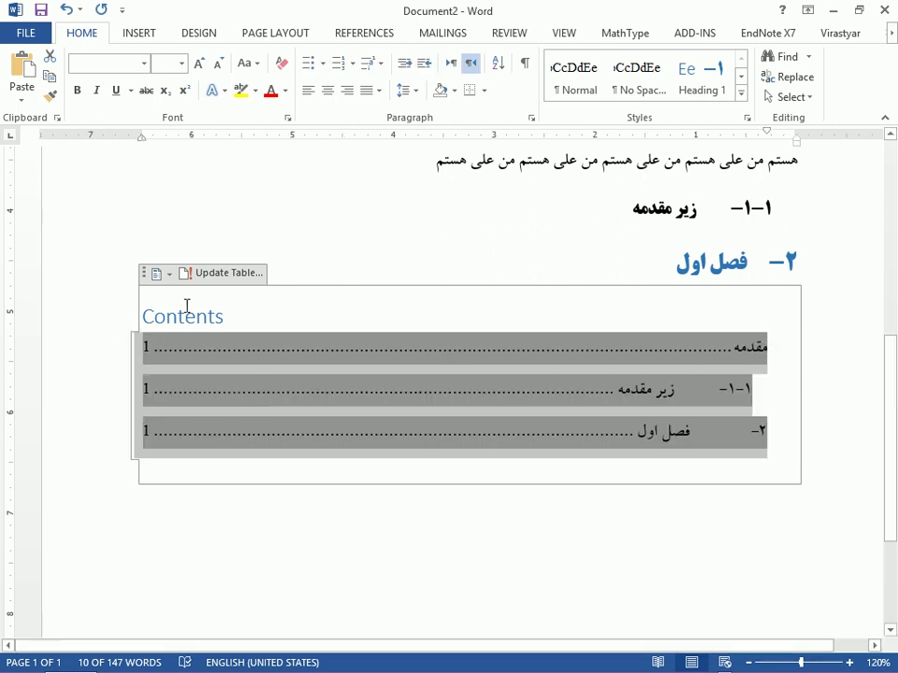
click(142, 348)
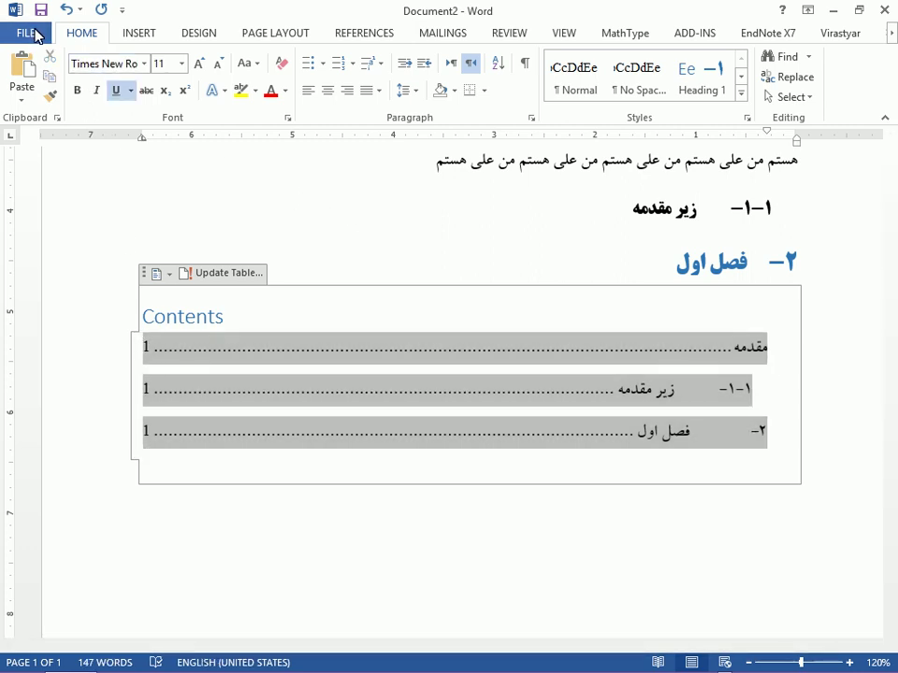
Refresh the contents page numbers to Persian digits via print preview, then set English input below the table.
click(39, 35)
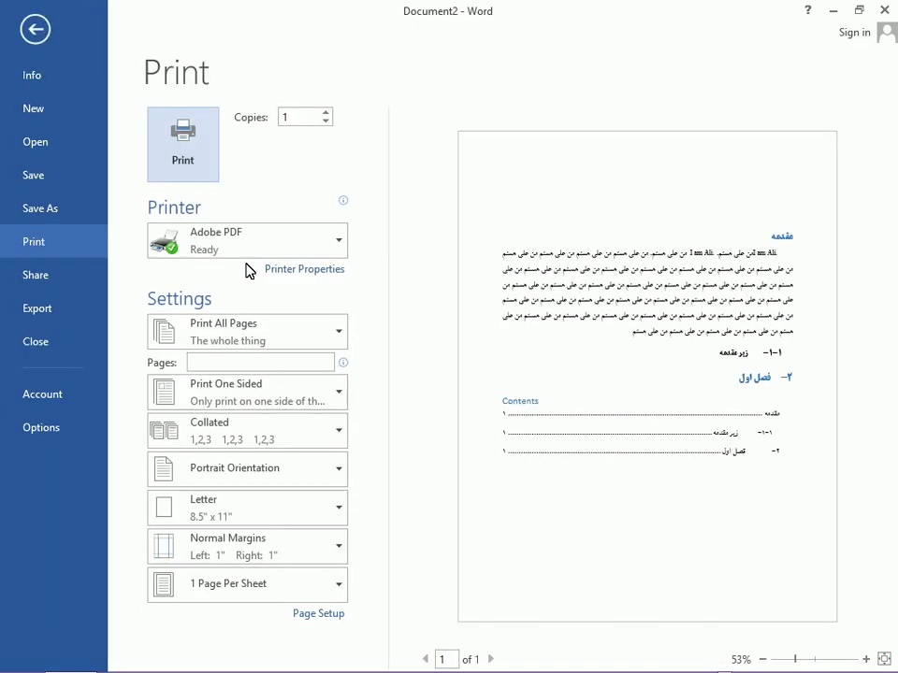
click(35, 31)
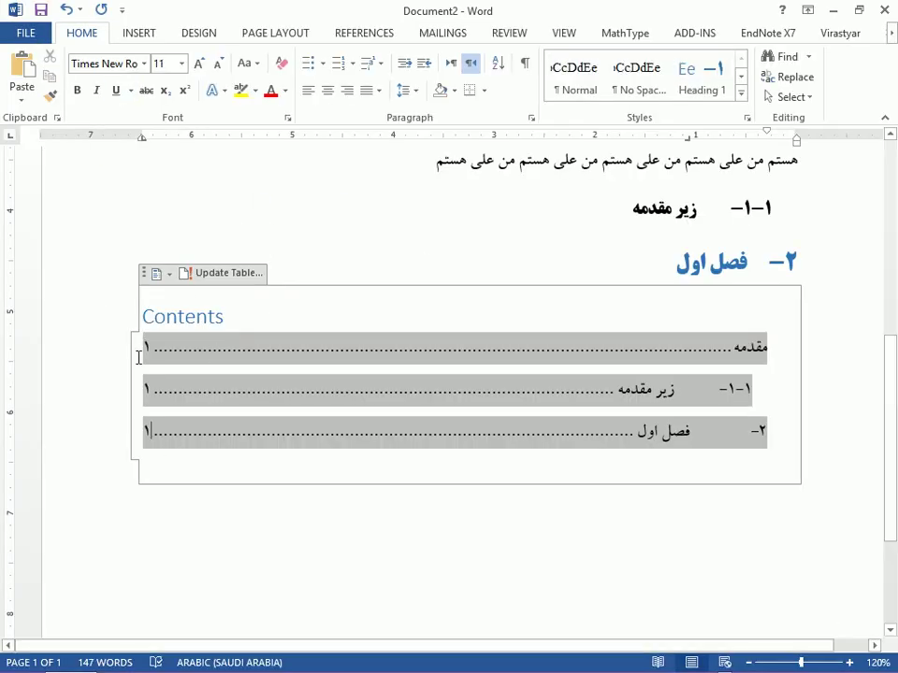
click(192, 498)
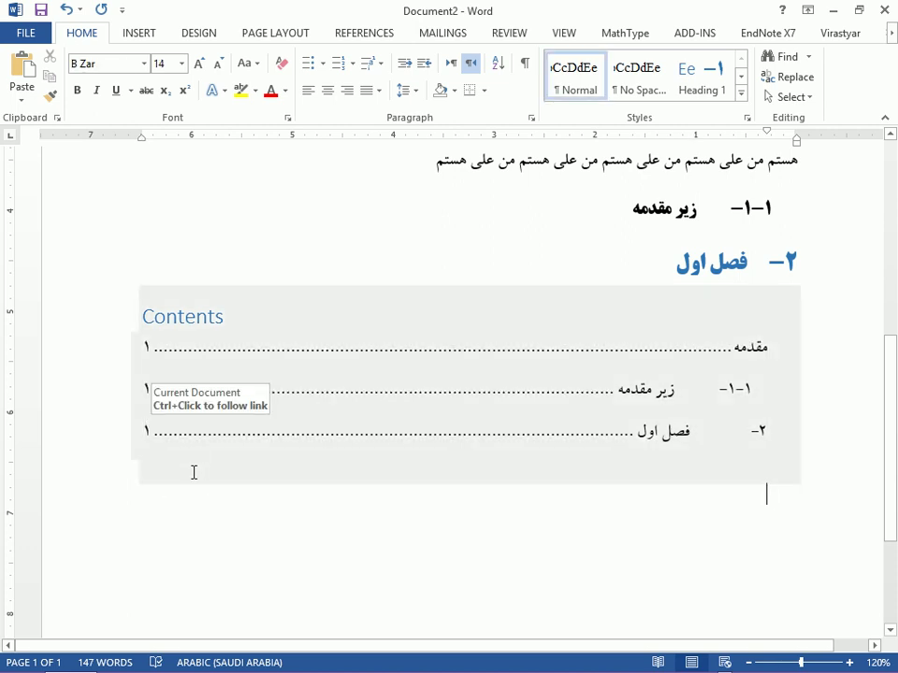
scroll(196, 467, down, 2)
key(alt+shift)
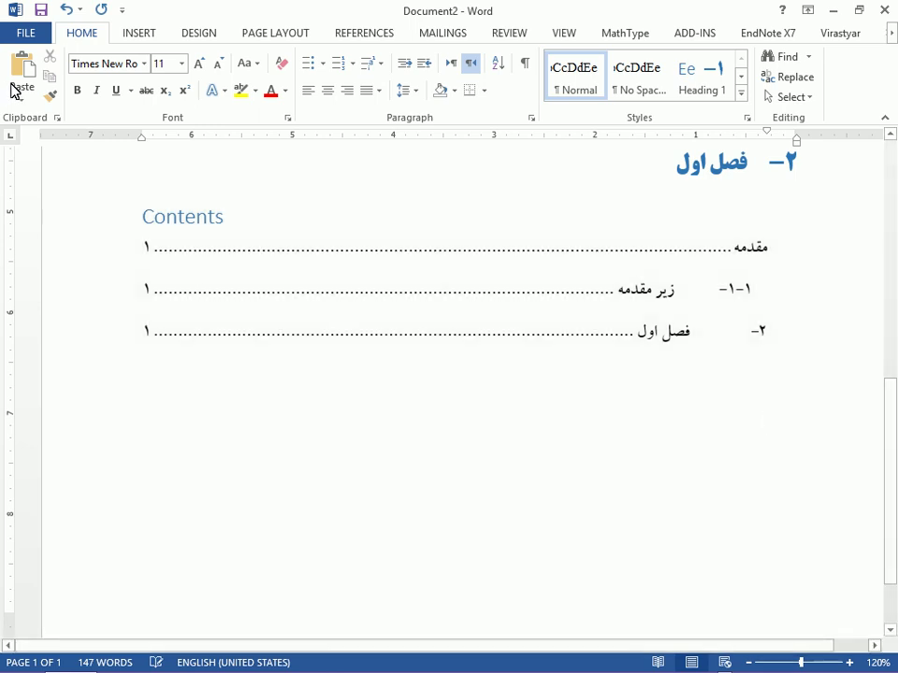
click(131, 33)
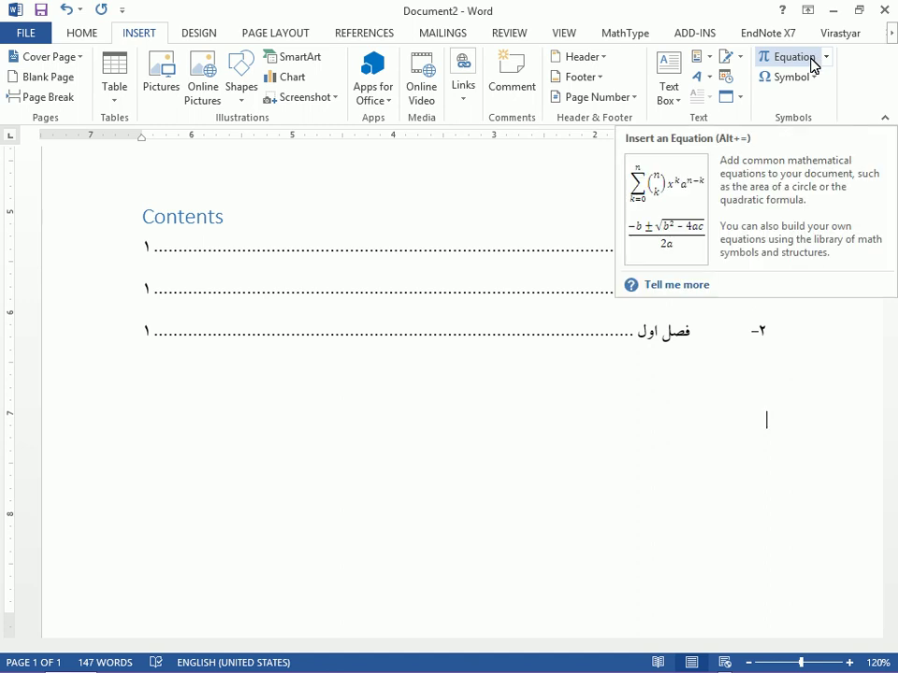
Insert a centred equation reading 1+2=3 below the contents and start a new line.
click(790, 57)
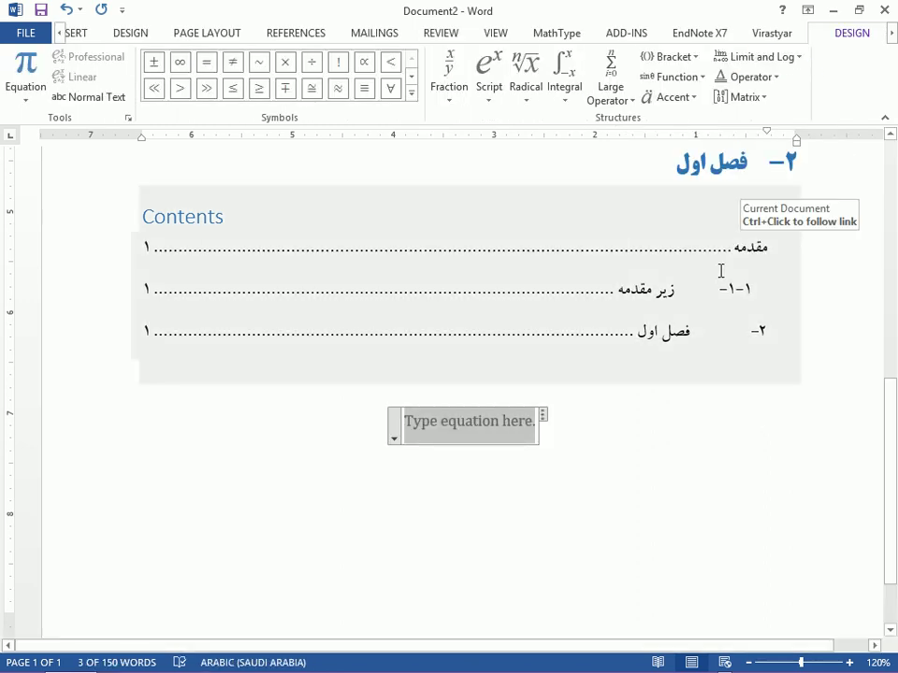
text(1+2=3)
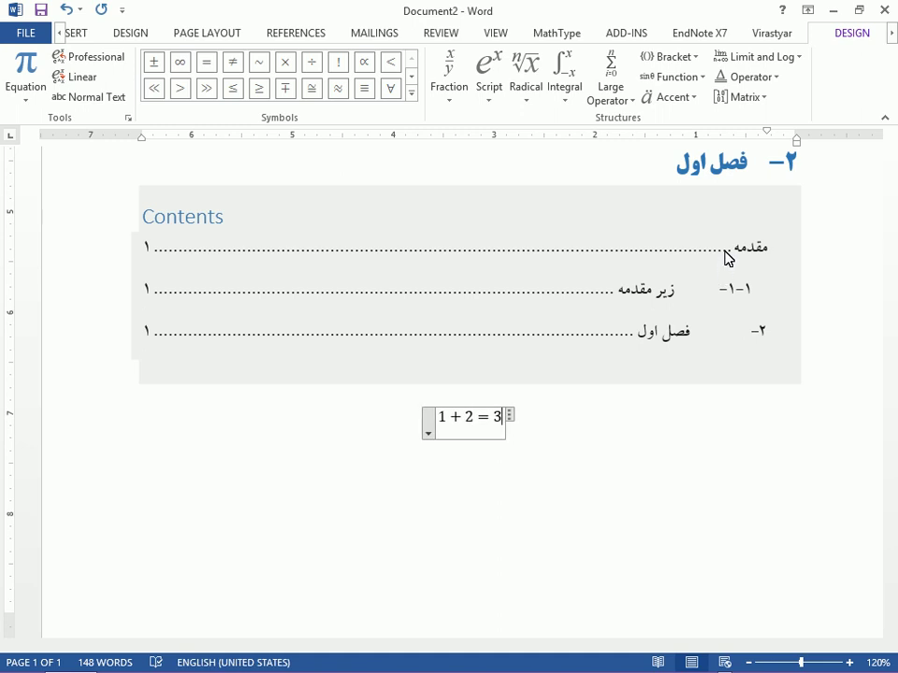
key(Return)
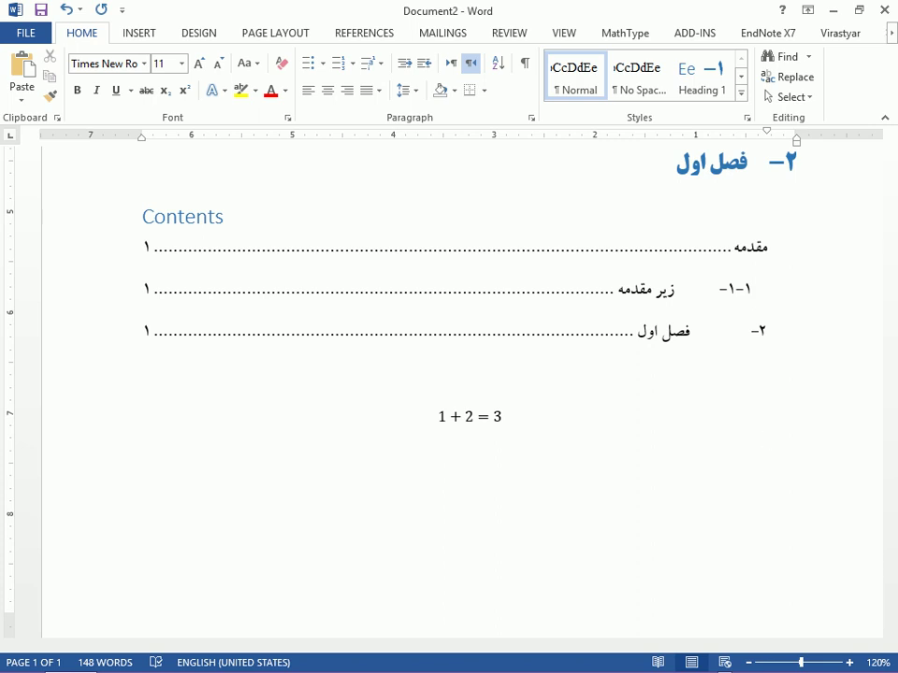
Start a new equation with Alt+= and enter I_d = ½ μ_n with subscripts and a stacked fraction.
key(alt)
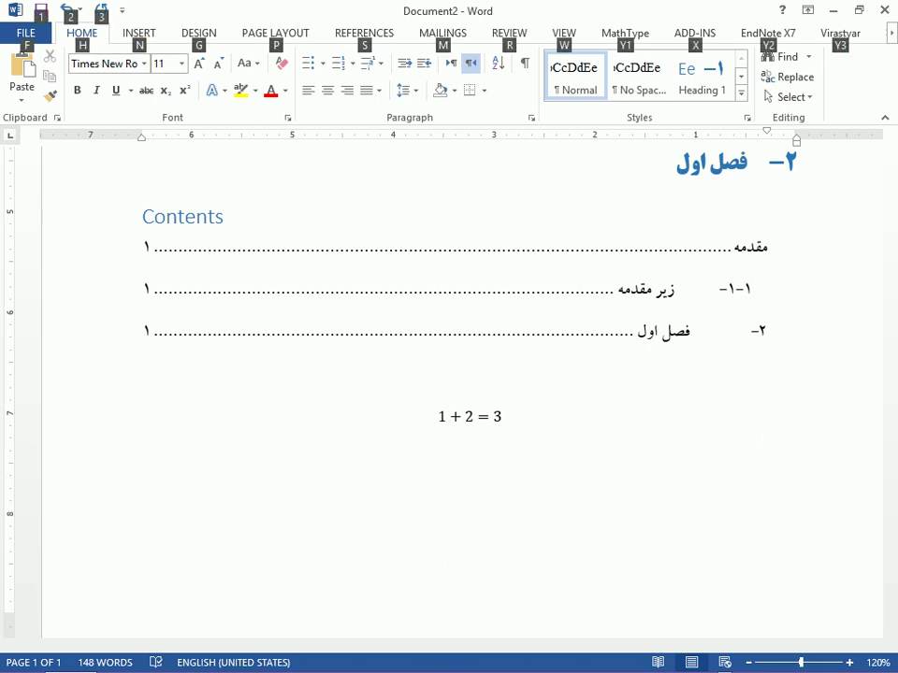
key(alt+equal)
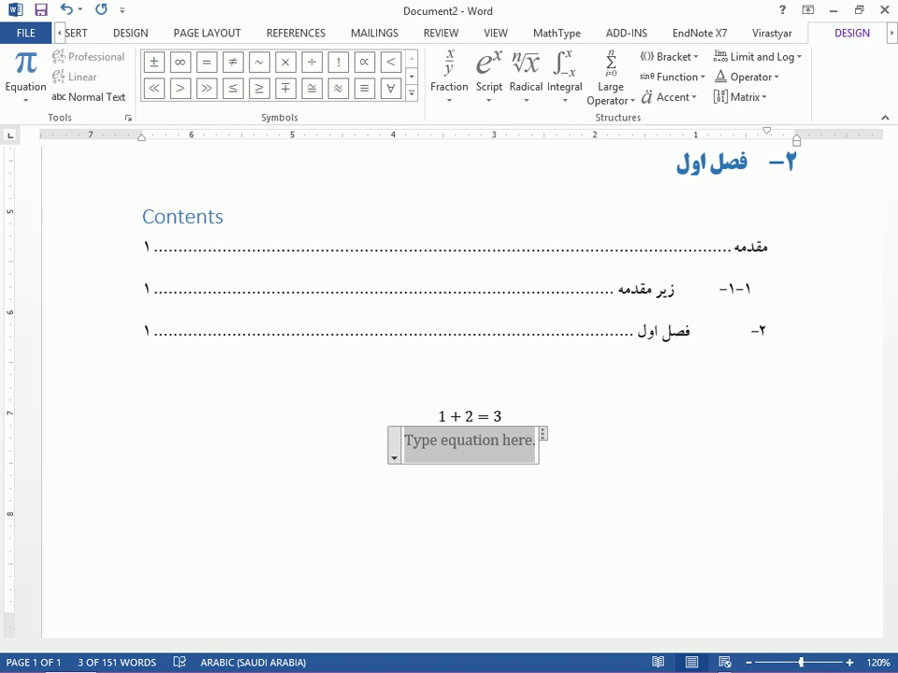
click(470, 436)
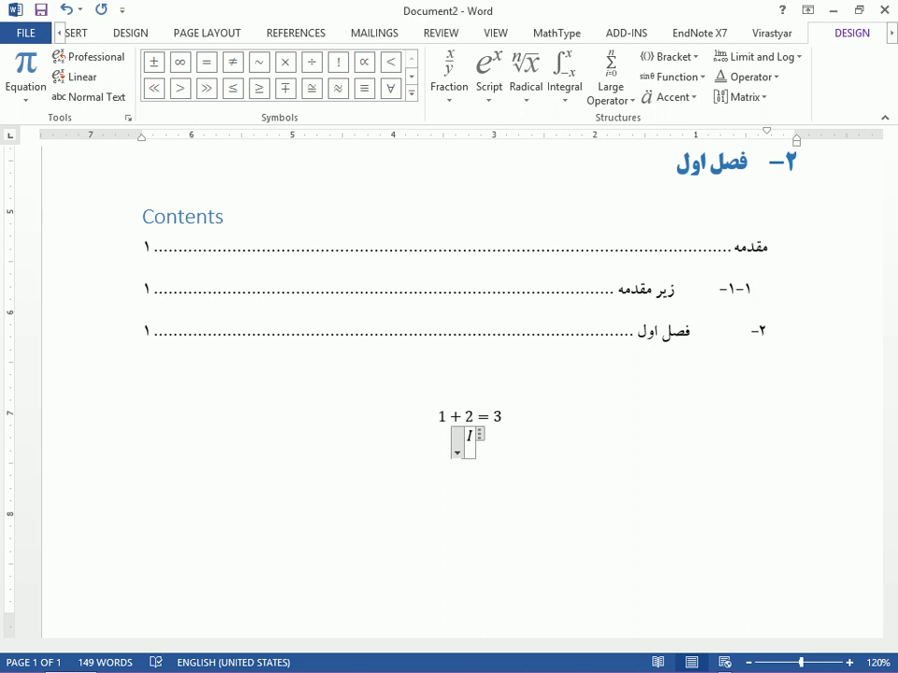
text(_d)
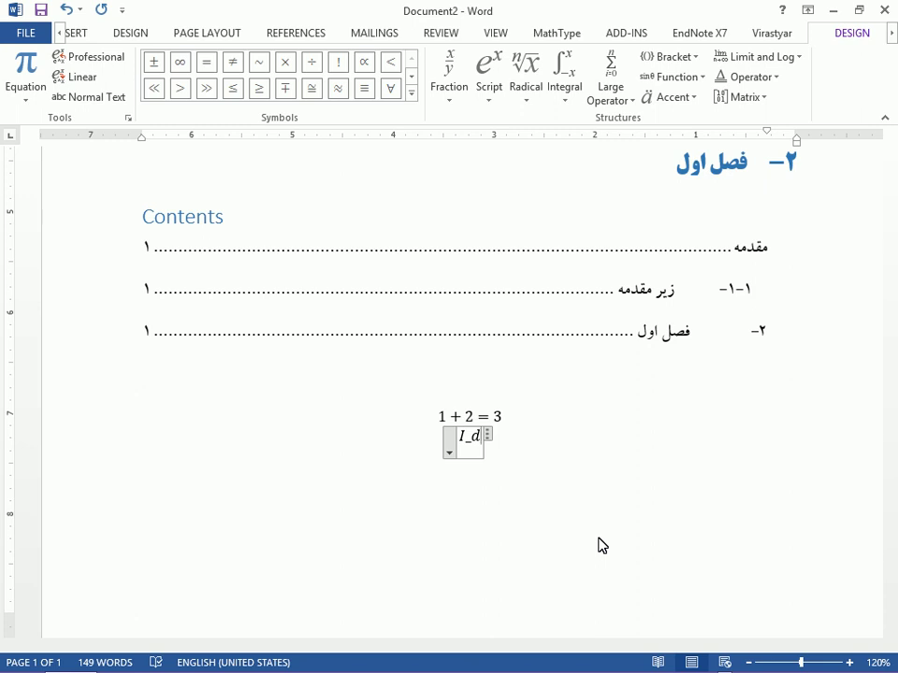
key(space)
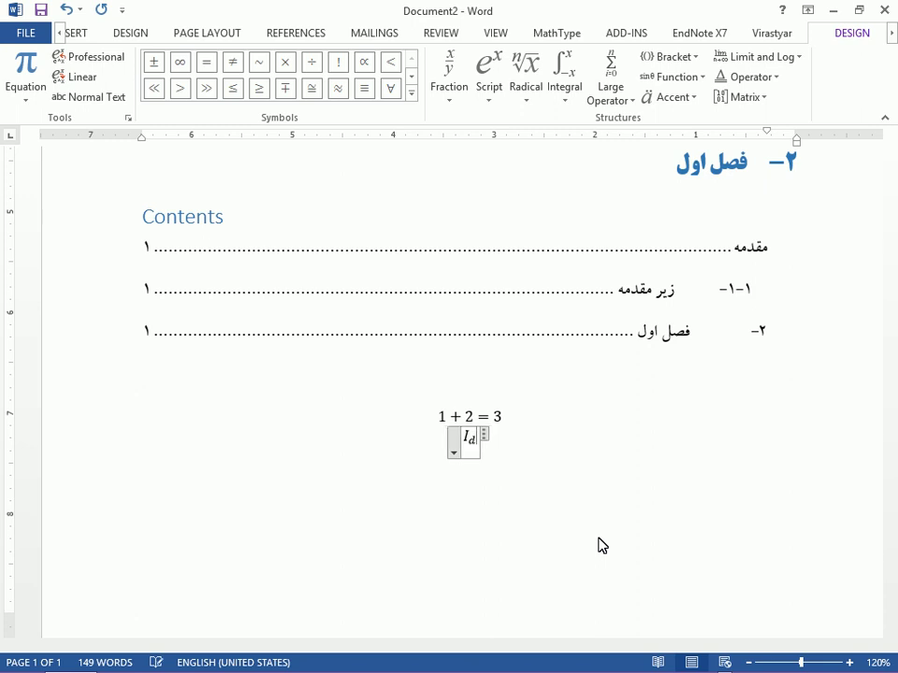
text(= 1/2)
key(space)
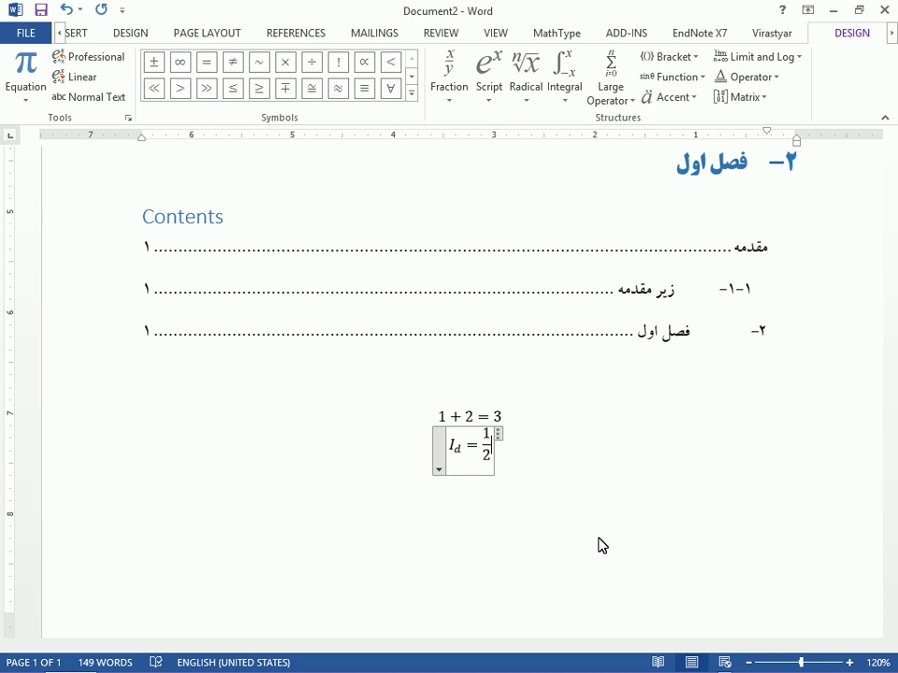
text(\)
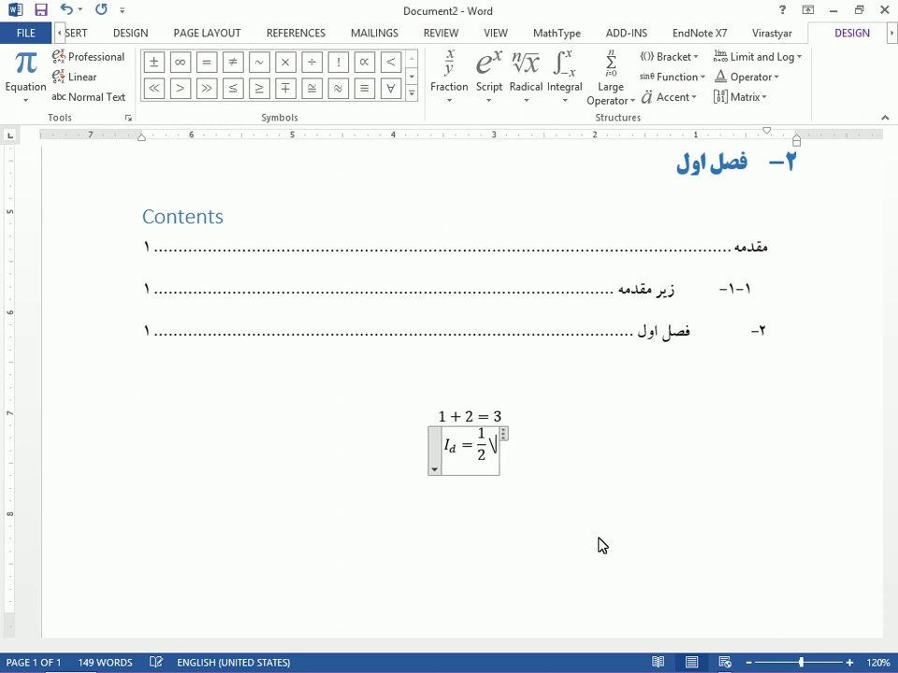
text(mu)
key(space)
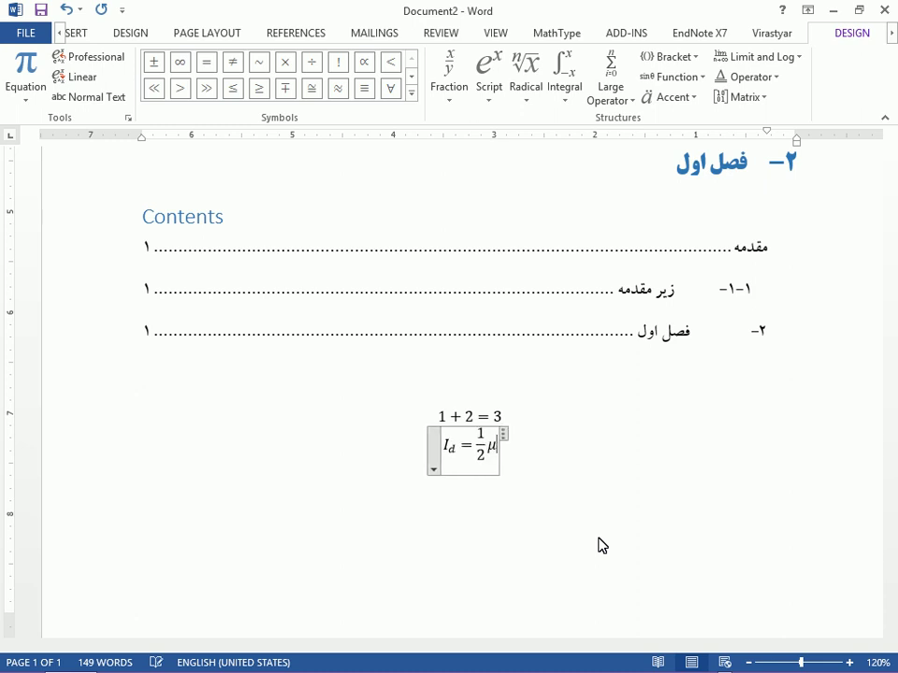
text(_n)
key(space)
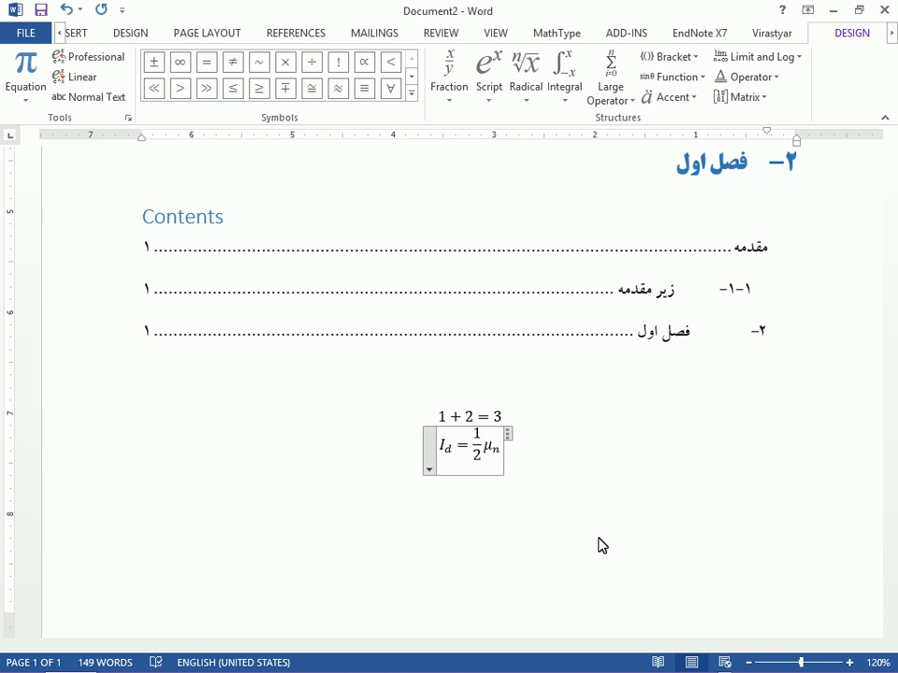
Add c_ox and W/L inside parentheses, correcting a stray w and the lowercase w/l.
text(c_)
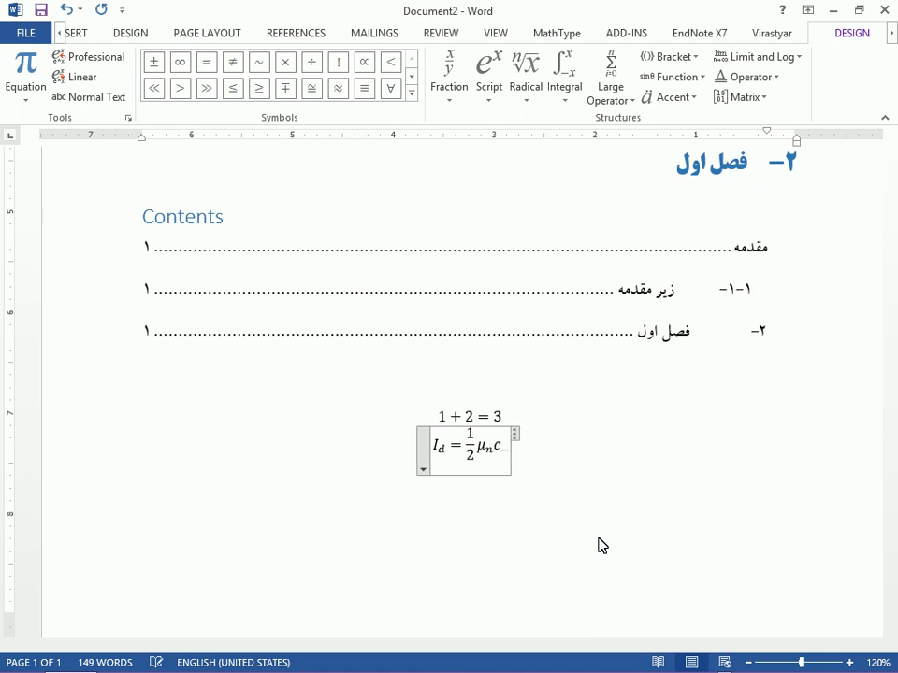
text(ox)
key(space)
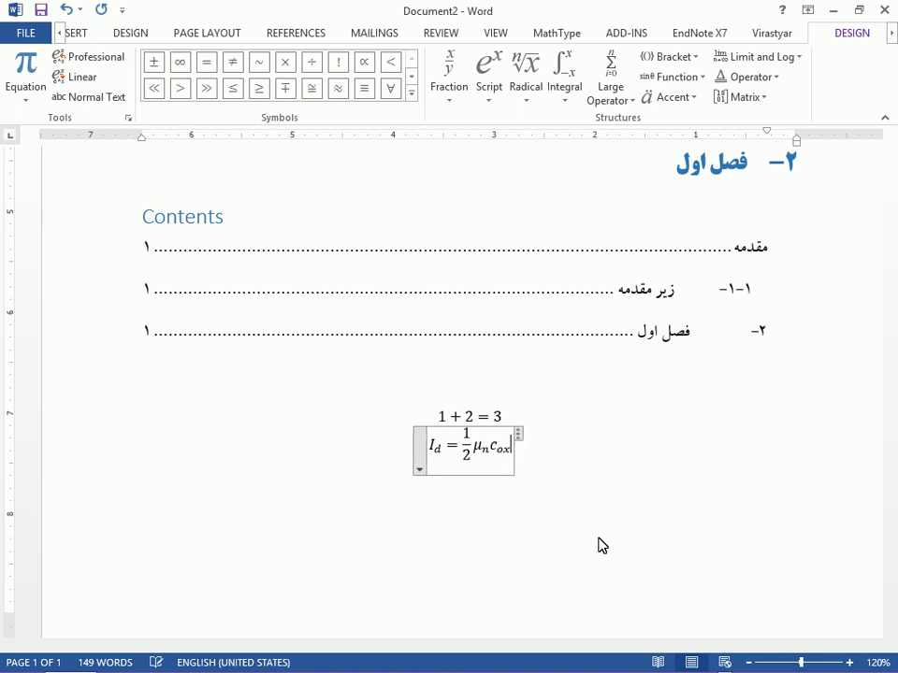
text(())
key(Right)
text(w)
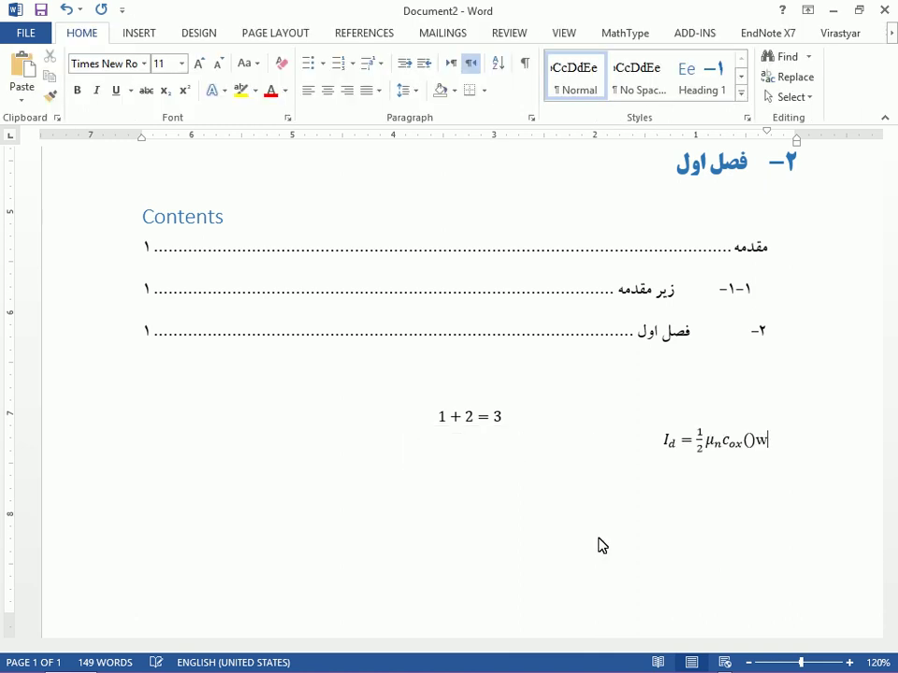
key(BackSpace)
key(Right)
key(Left)
key(Left)
text(w)
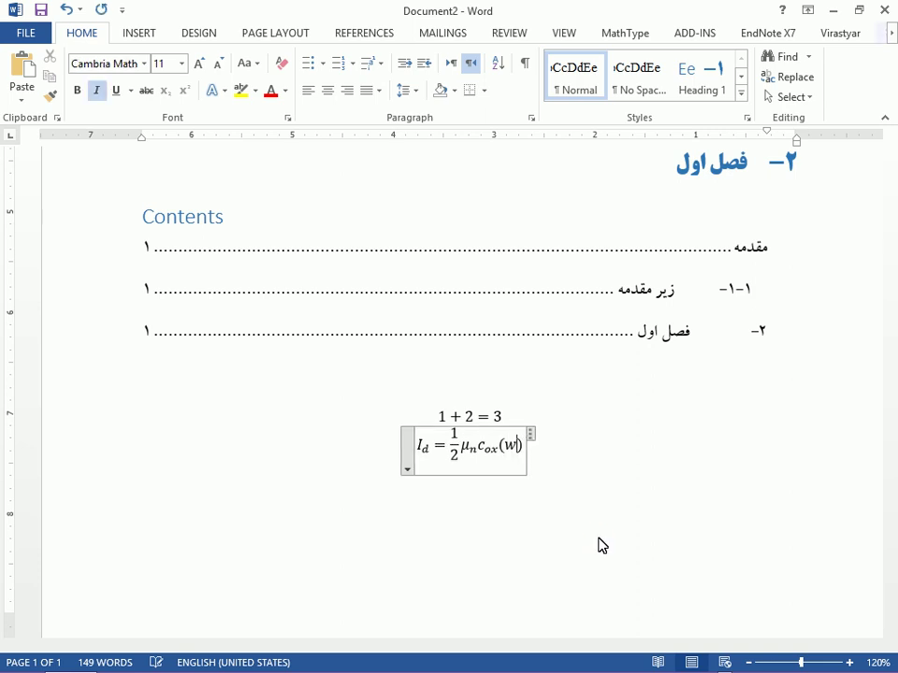
text(/l)
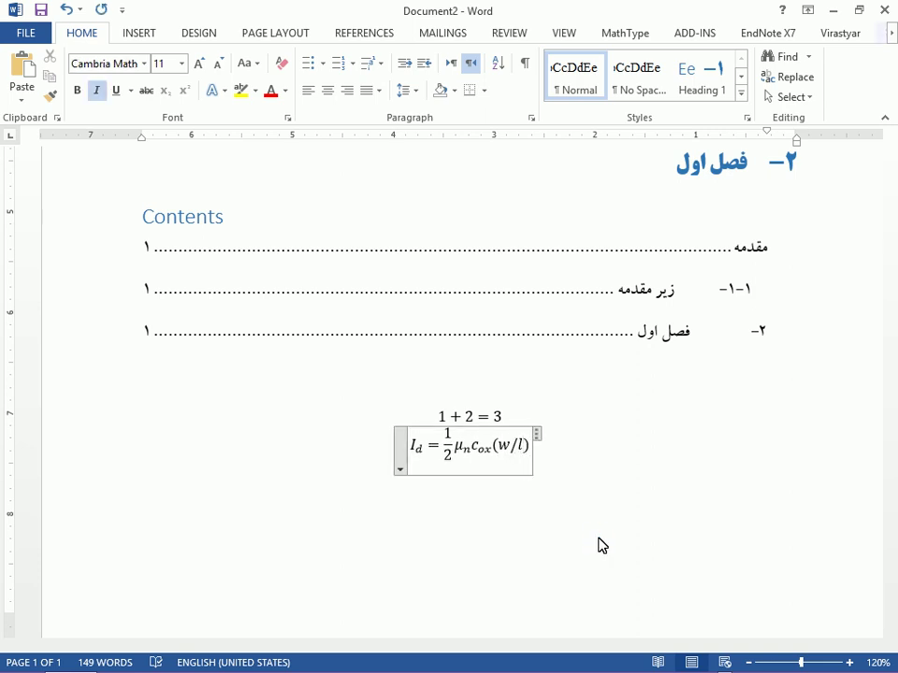
key(BackSpace)
key(BackSpace)
key(BackSpace)
text(W/L)
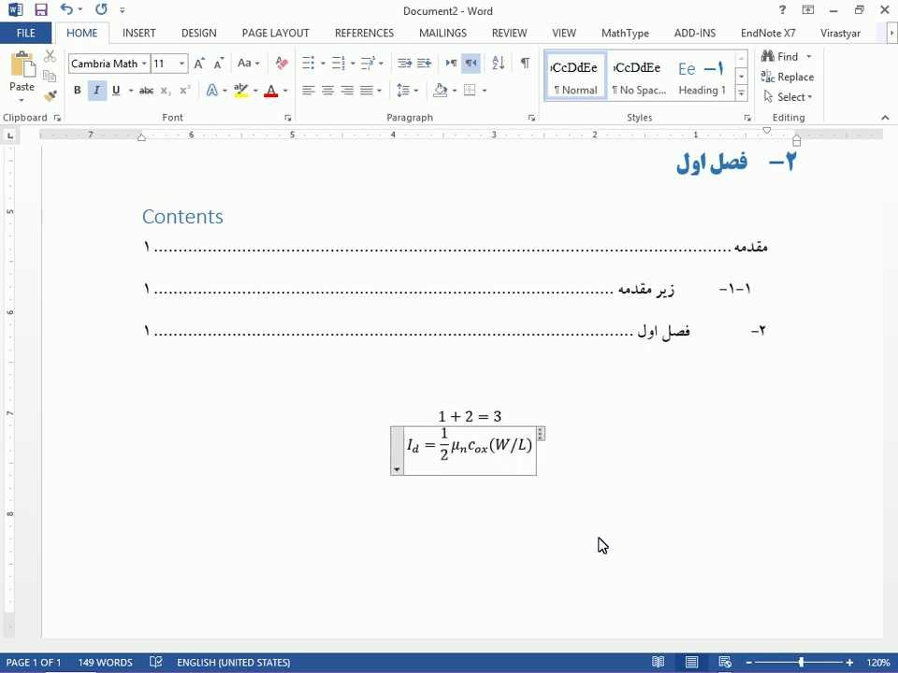
Build up the W/L fraction and its brackets, then append (v_gs − v_th)² to the equation.
key(space)
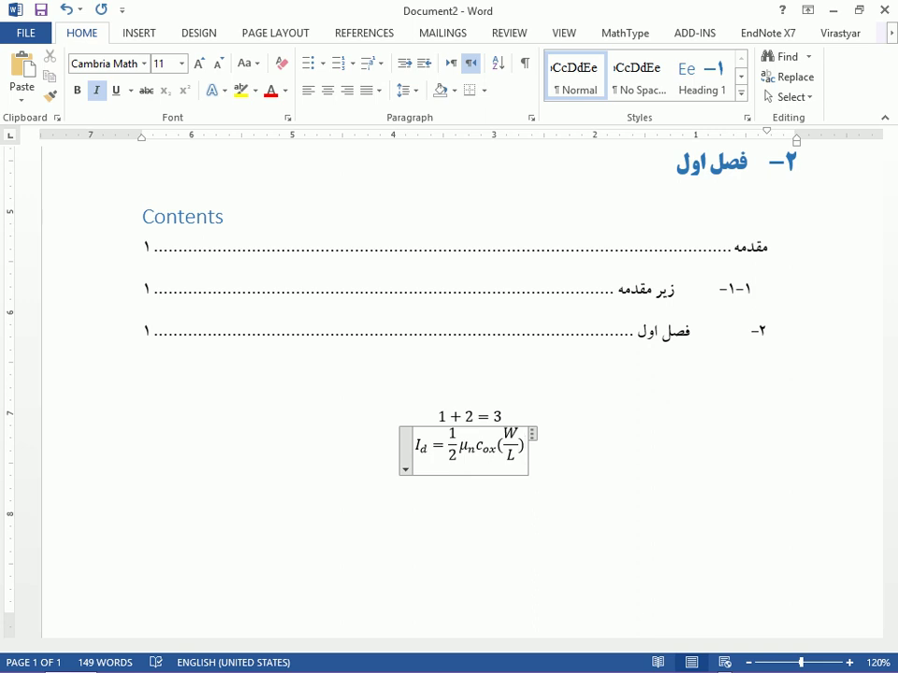
key(space)
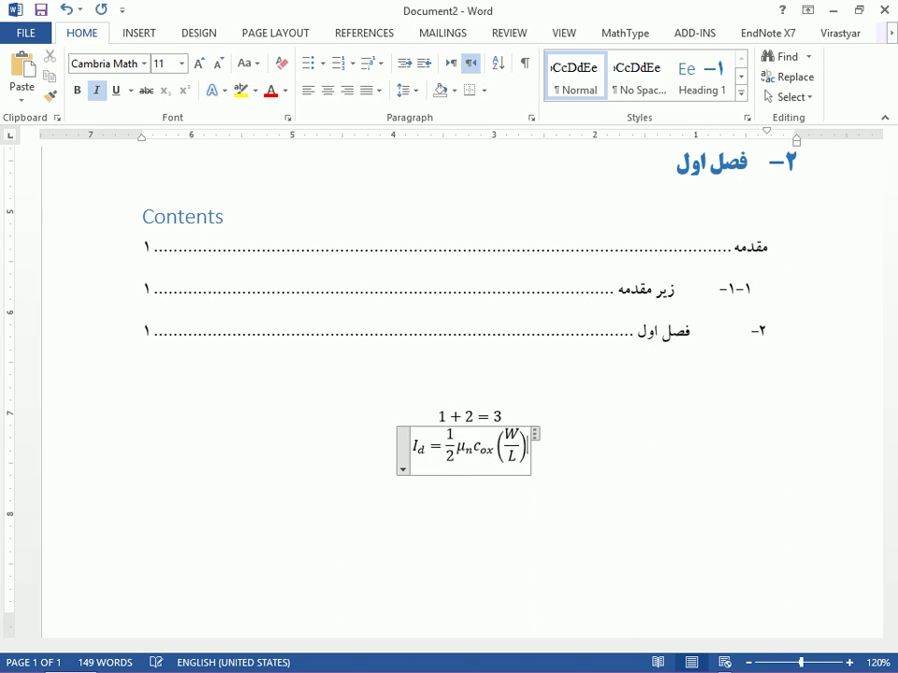
text(())
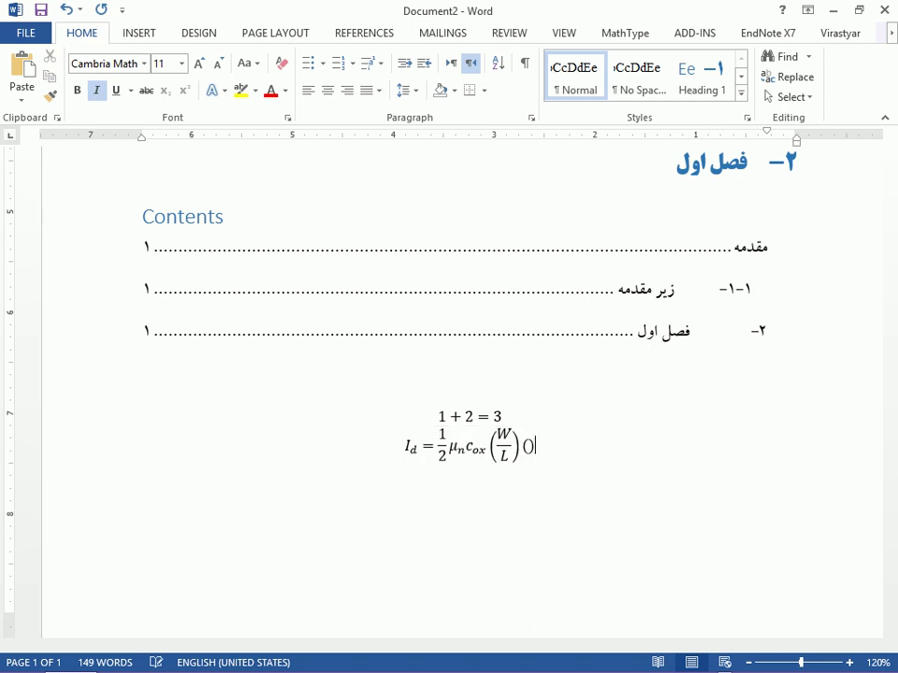
key(Right)
scroll(504, 397, down, 1)
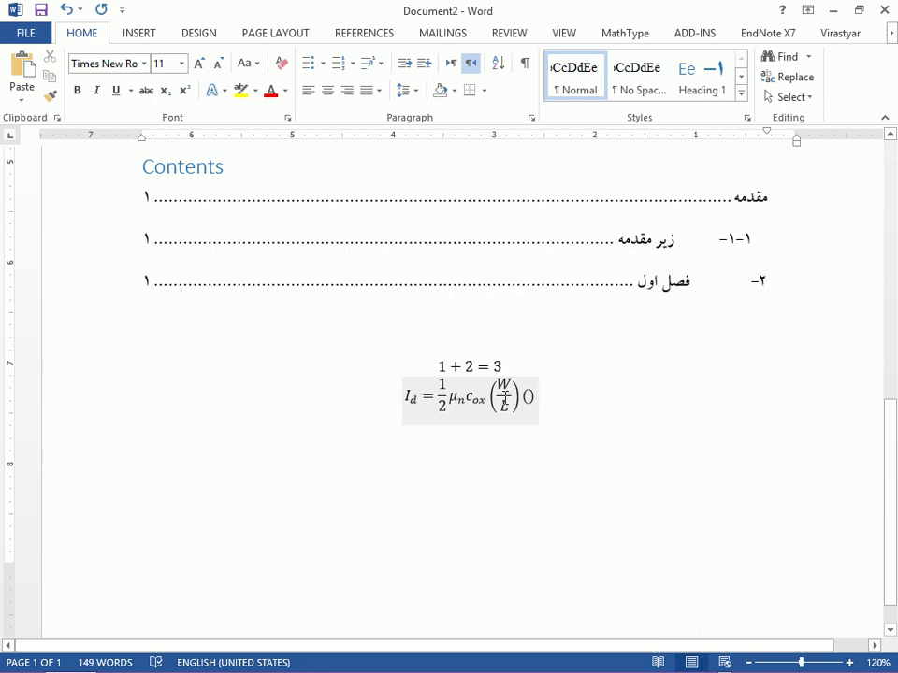
click(530, 396)
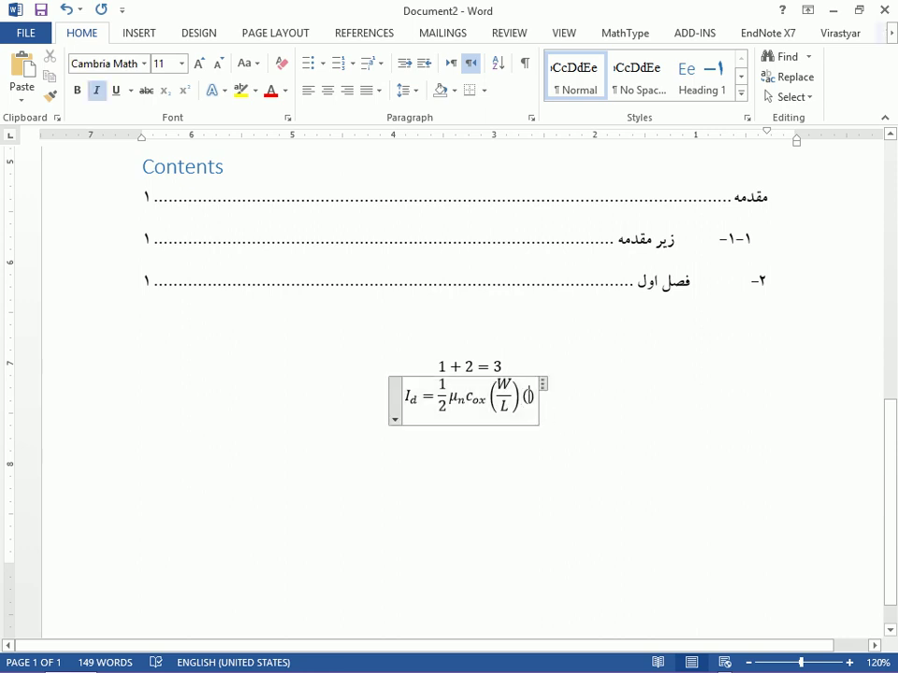
text(v_)
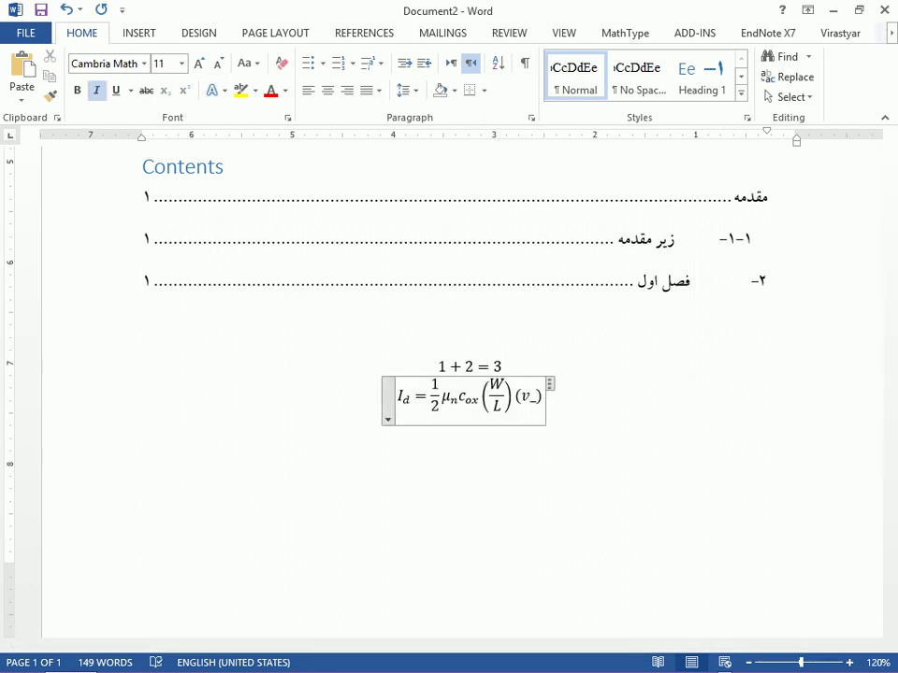
text(gs )
text(-v)
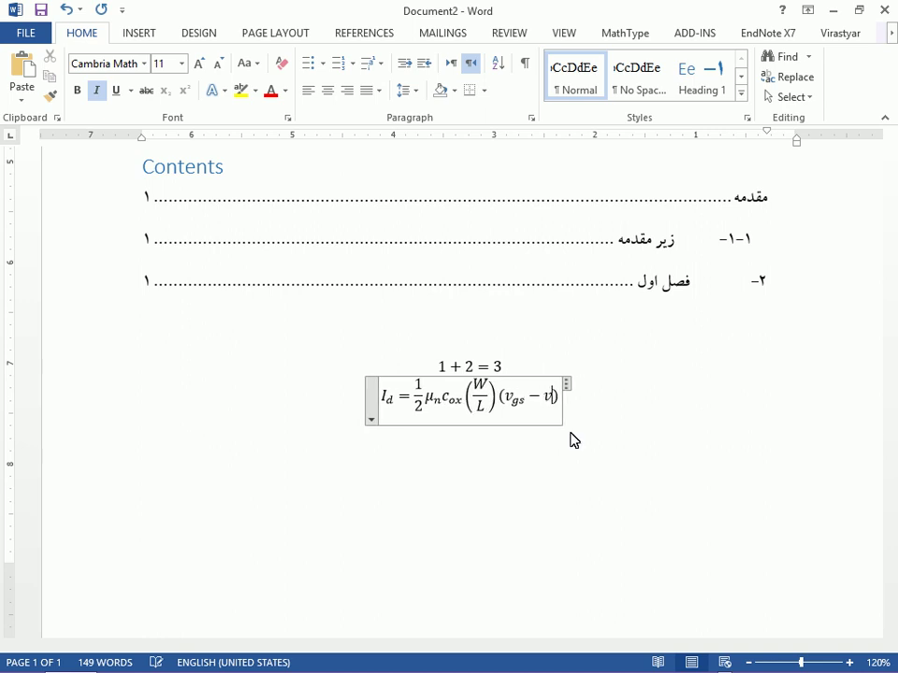
text(_th )
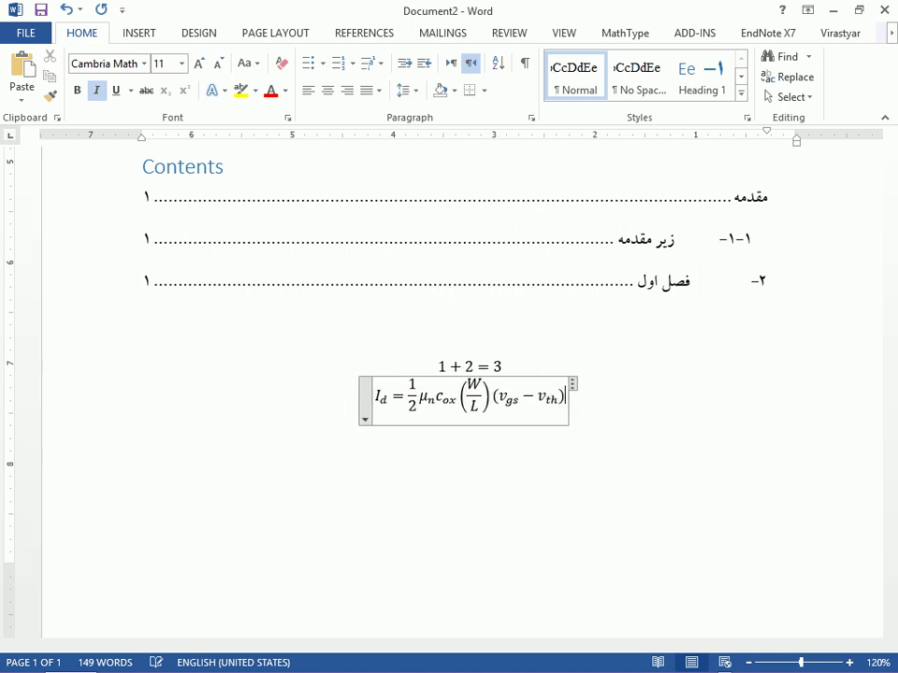
text(^2)
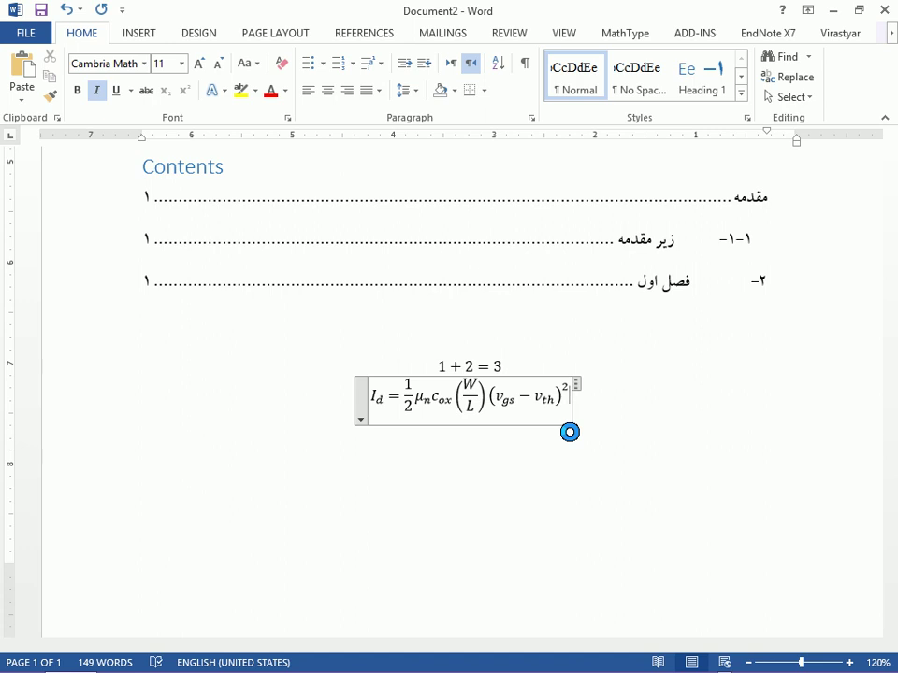
key(Right)
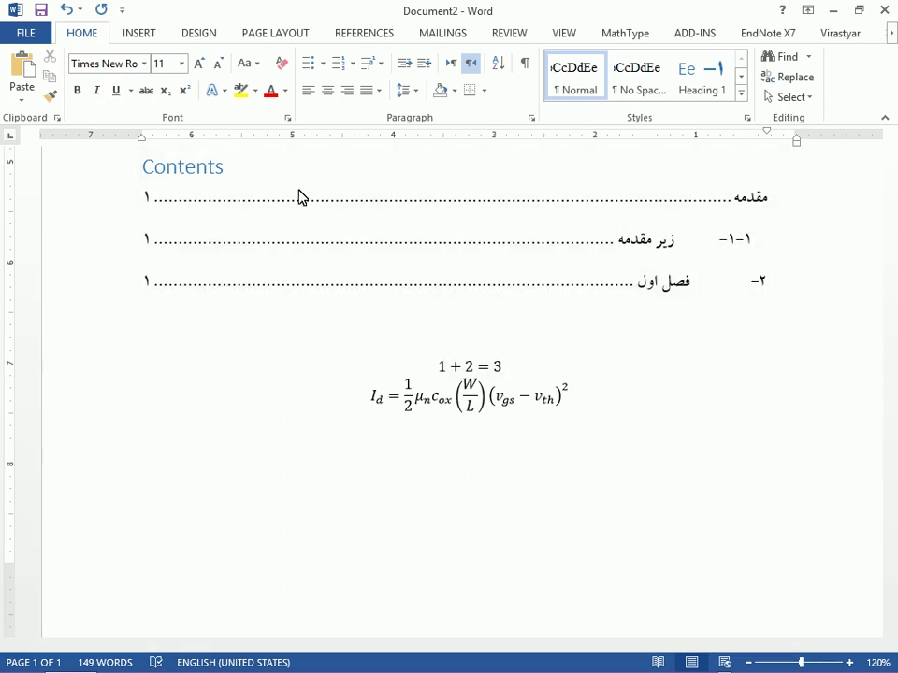
mouse_move(721, 390)
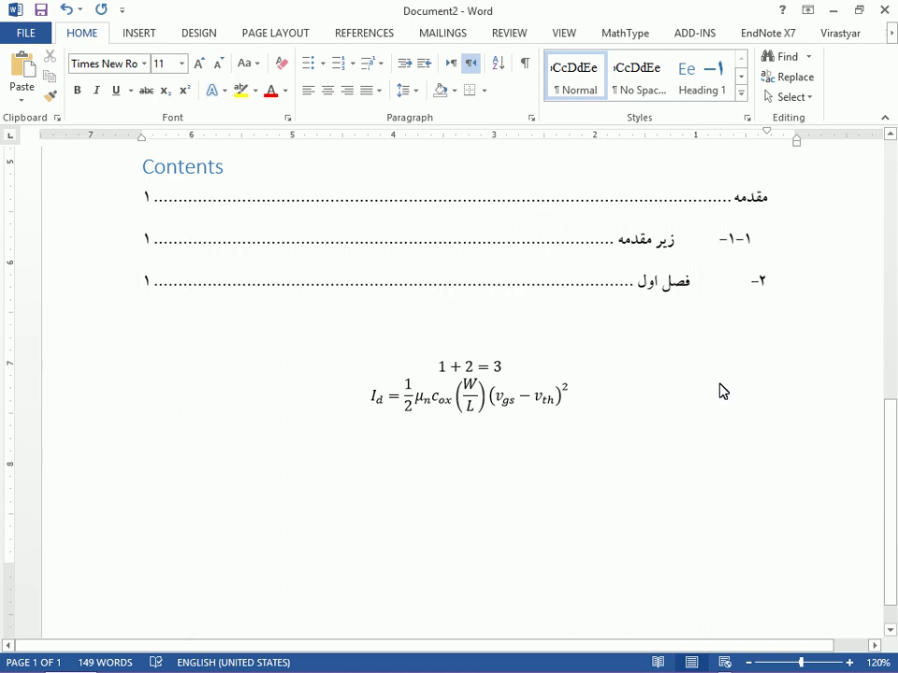
Start a third equation below I_d, browse the Greek Letters symbols, and enter α via \alpha.
key(alt+equal)
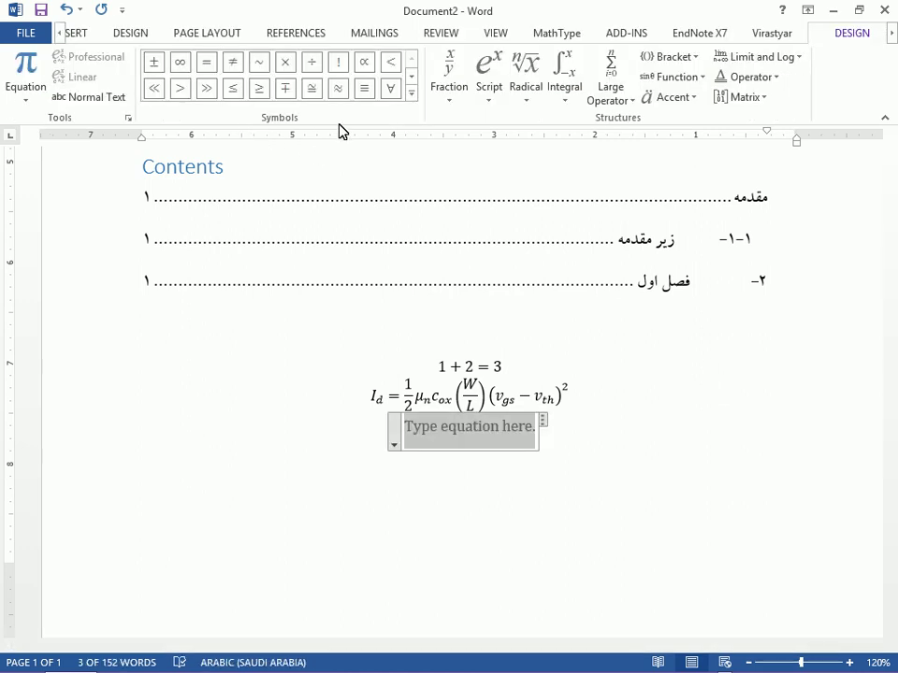
click(409, 96)
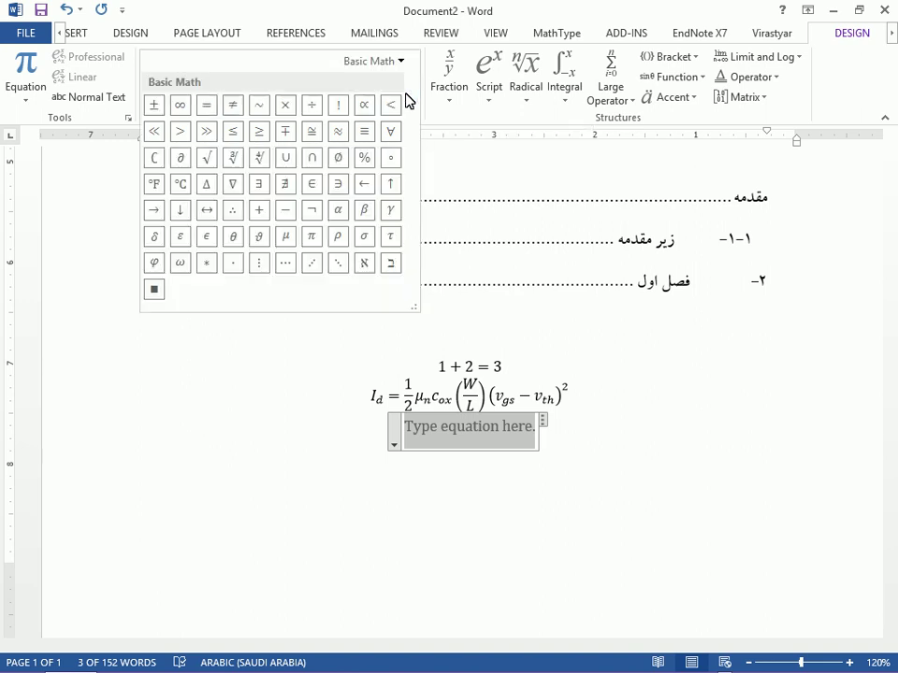
click(398, 62)
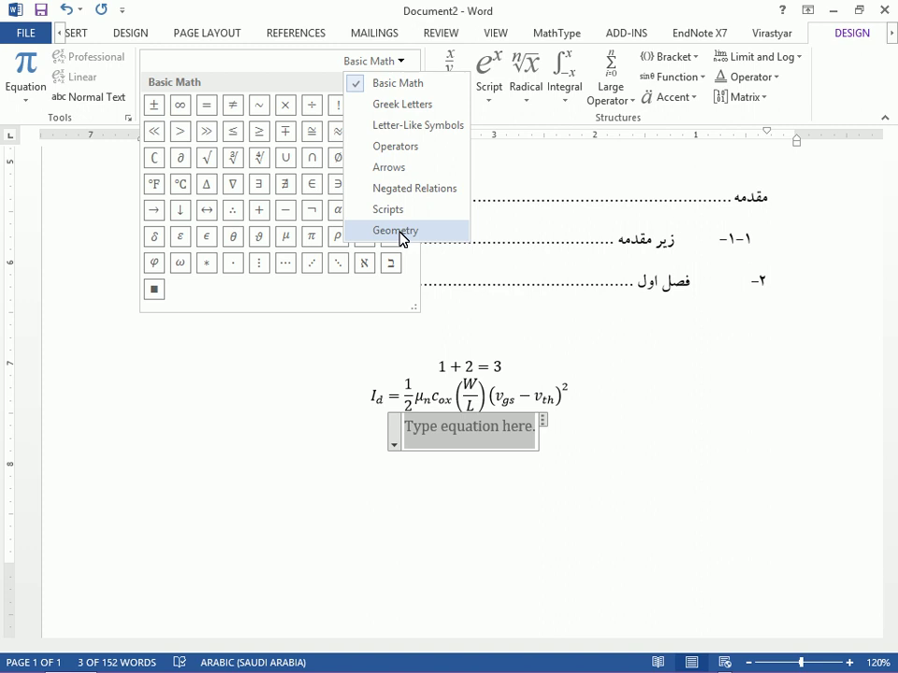
click(416, 109)
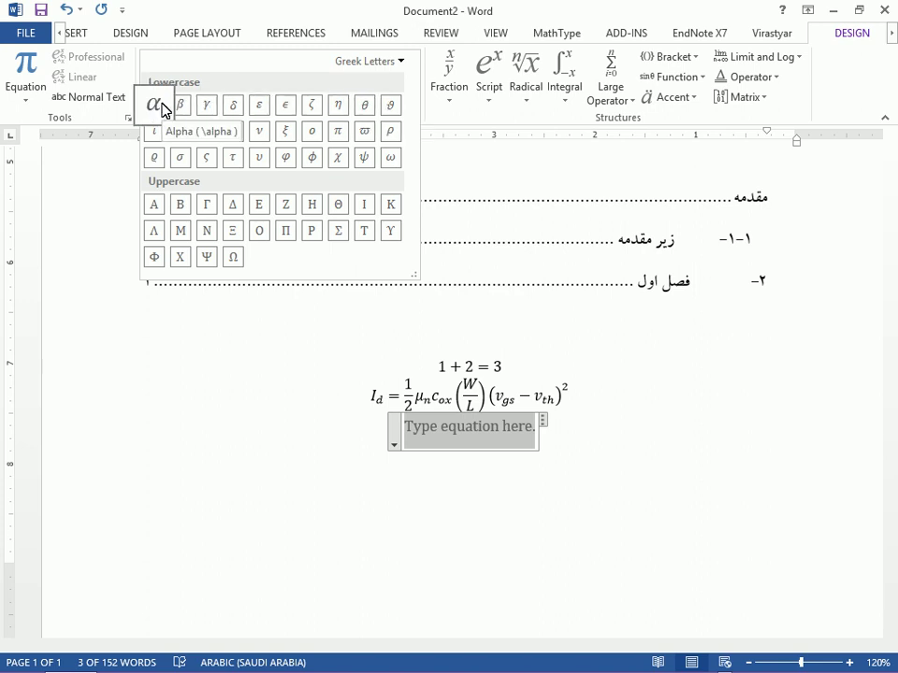
click(461, 440)
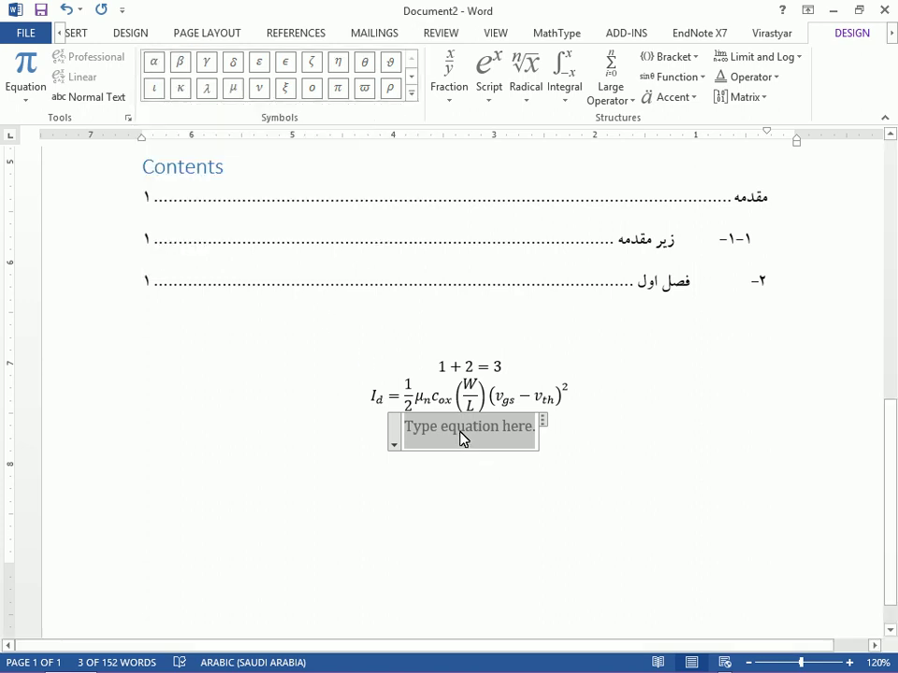
click(535, 432)
text(\alpha)
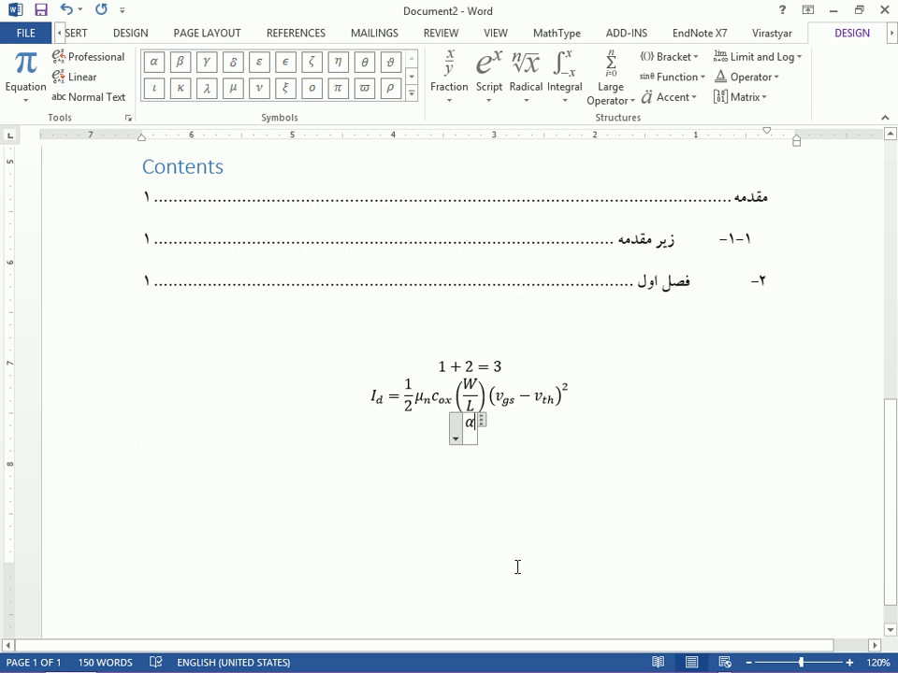
key(Right)
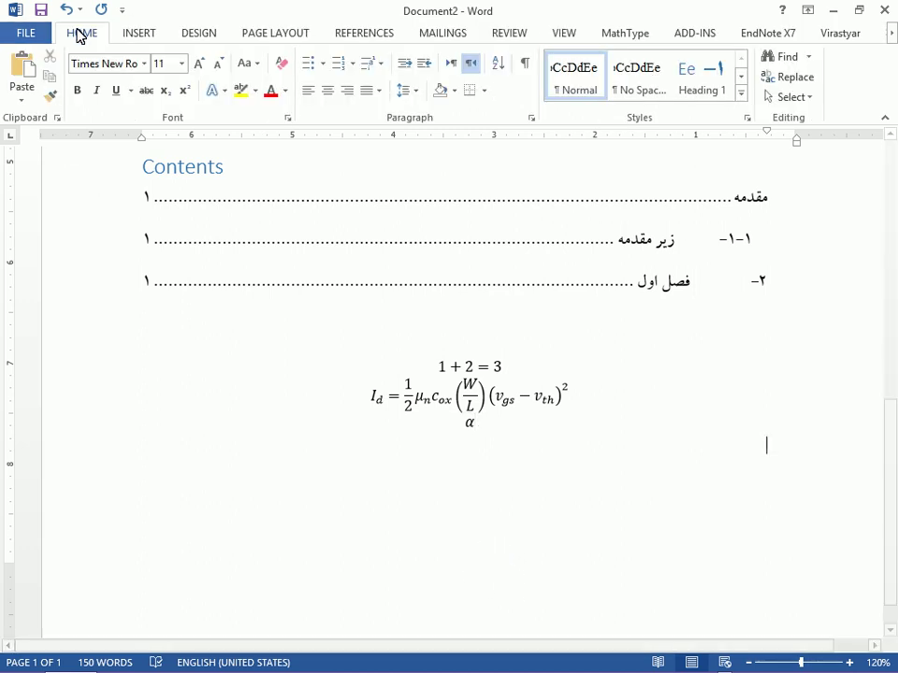
Insert a one-row, two-column table and drag the I_d equation into its left cell.
click(131, 35)
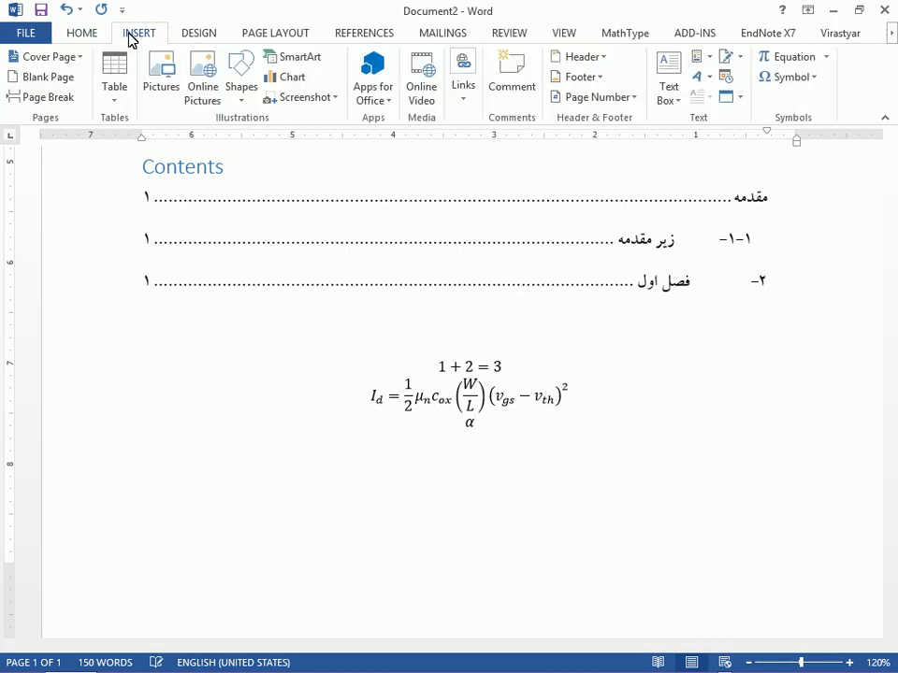
click(112, 99)
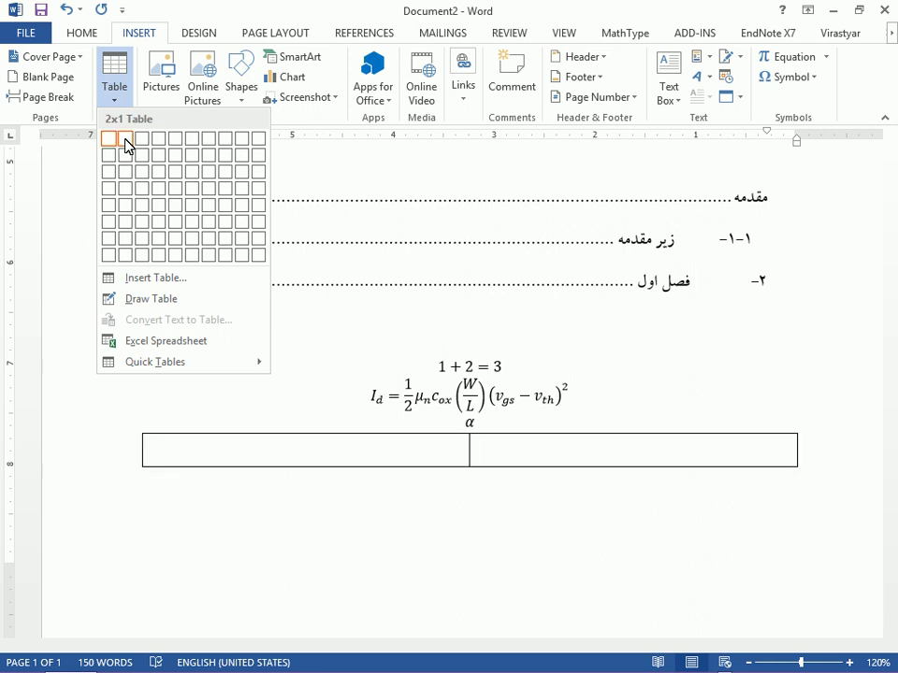
click(125, 138)
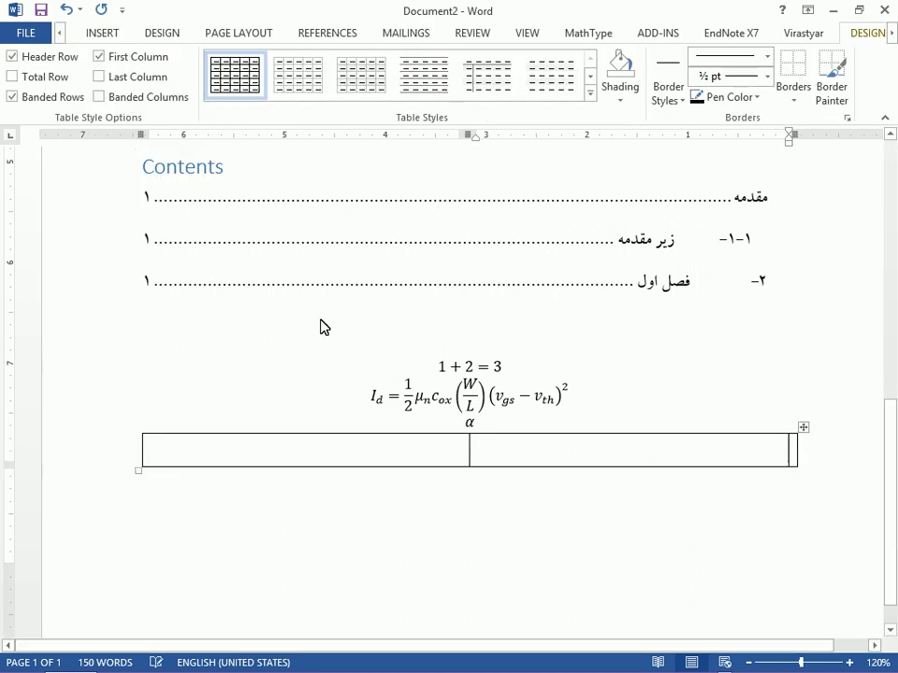
click(467, 391)
drag(580, 393, 411, 449)
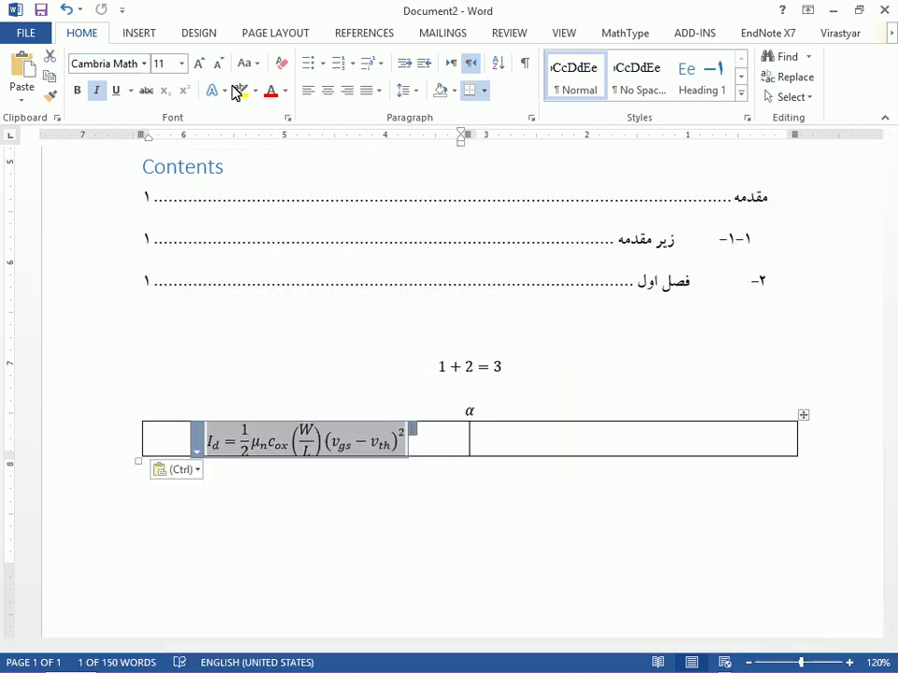
Type the equation number (1.1) in English in the table's right cell.
click(526, 437)
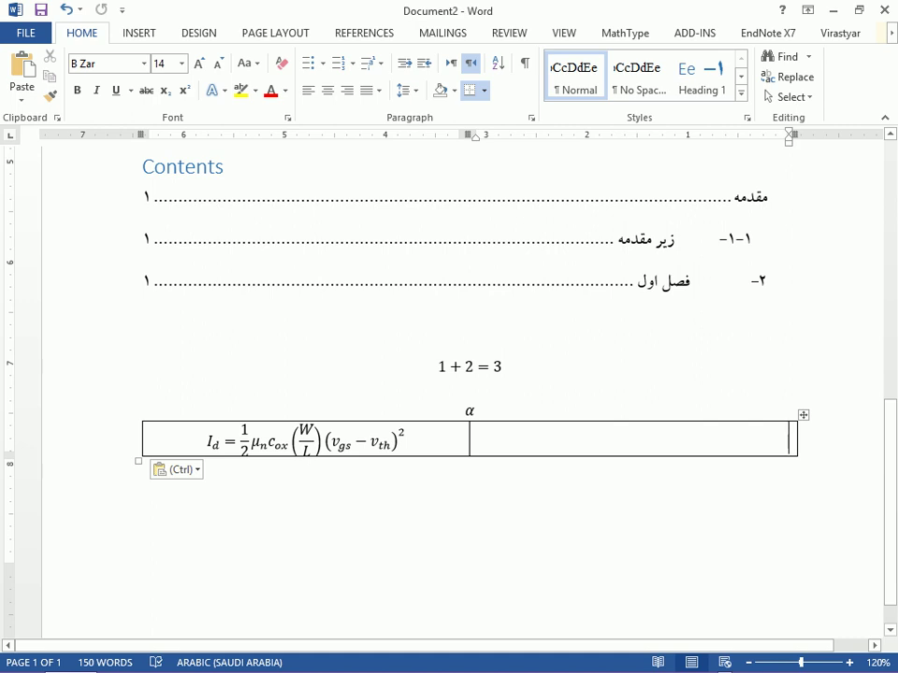
key(alt+shift)
text((1.1))
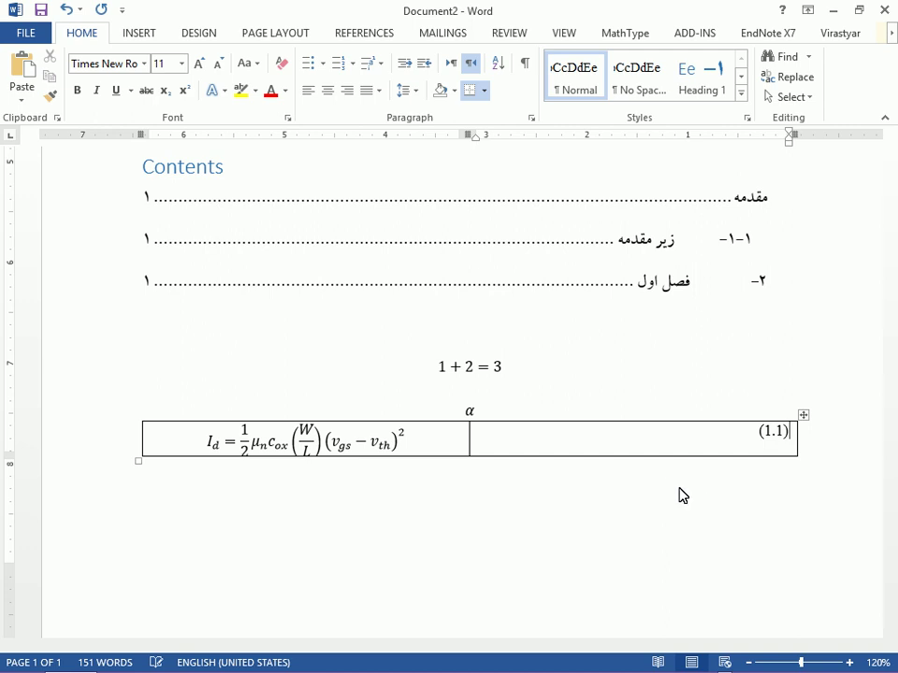
click(804, 415)
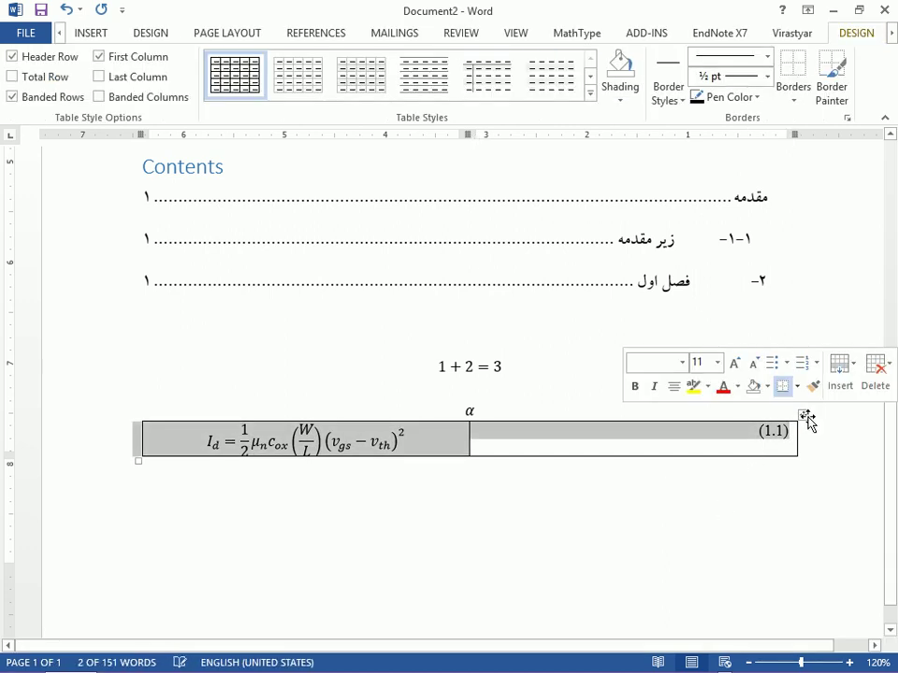
Remove all the table's borders and left-align the I_d equation beside (1.1).
click(795, 73)
click(655, 497)
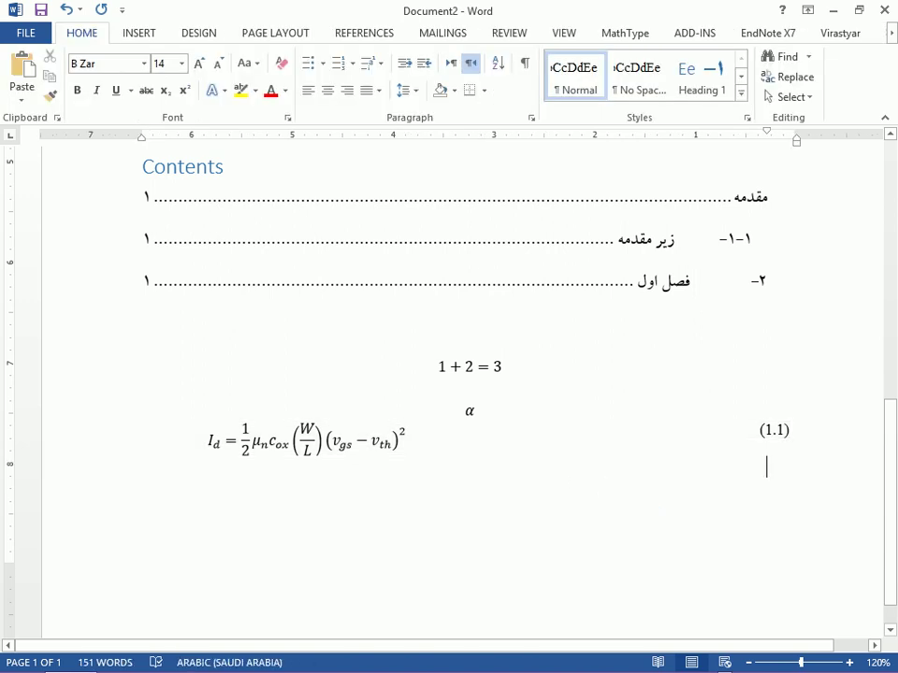
click(348, 458)
click(421, 447)
click(311, 93)
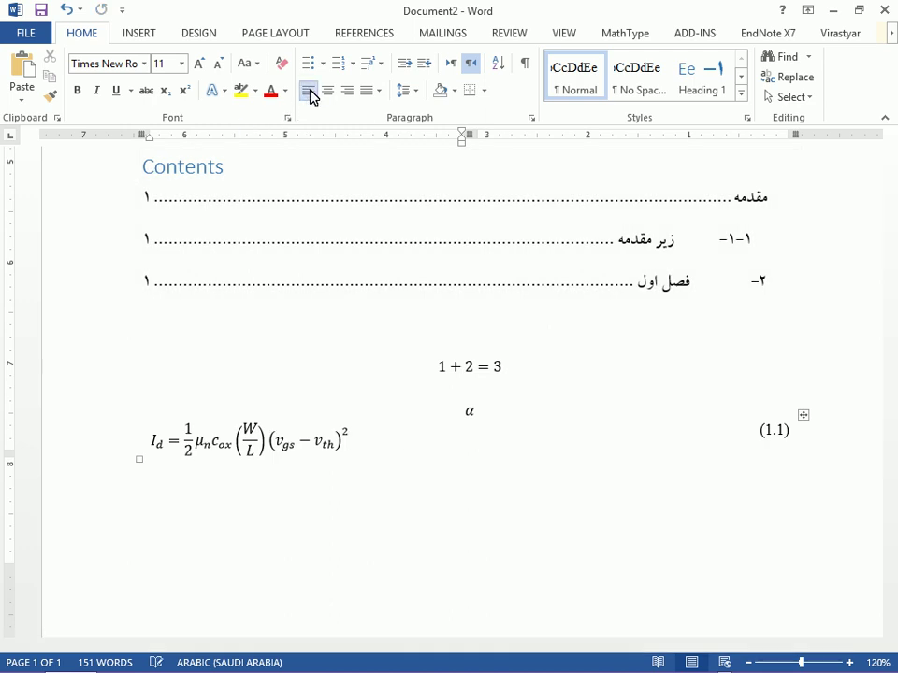
click(419, 509)
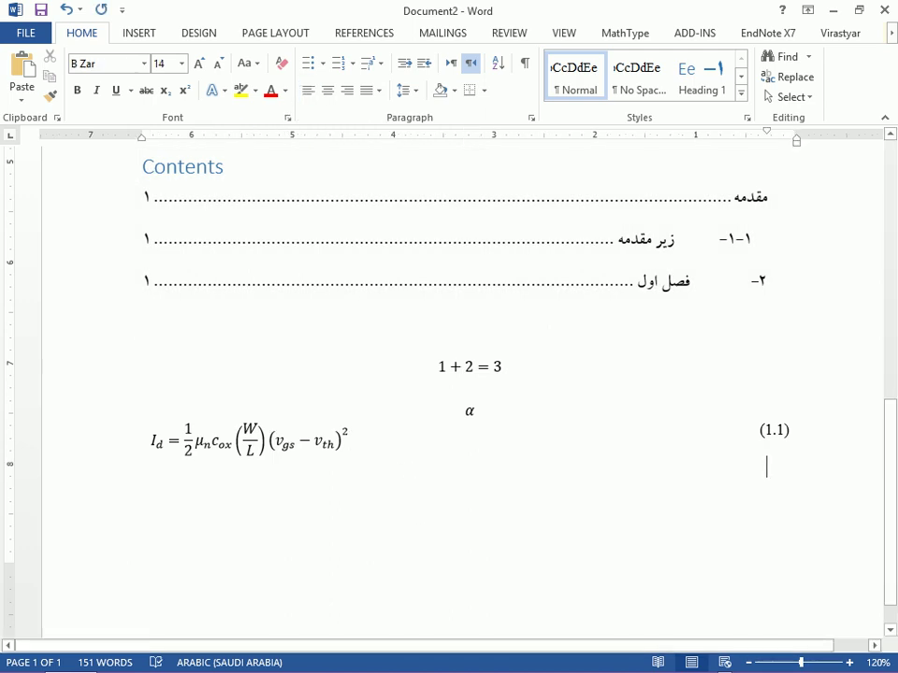
Start a left-numbered MathType equation and enter I_d = μ_n.
click(634, 36)
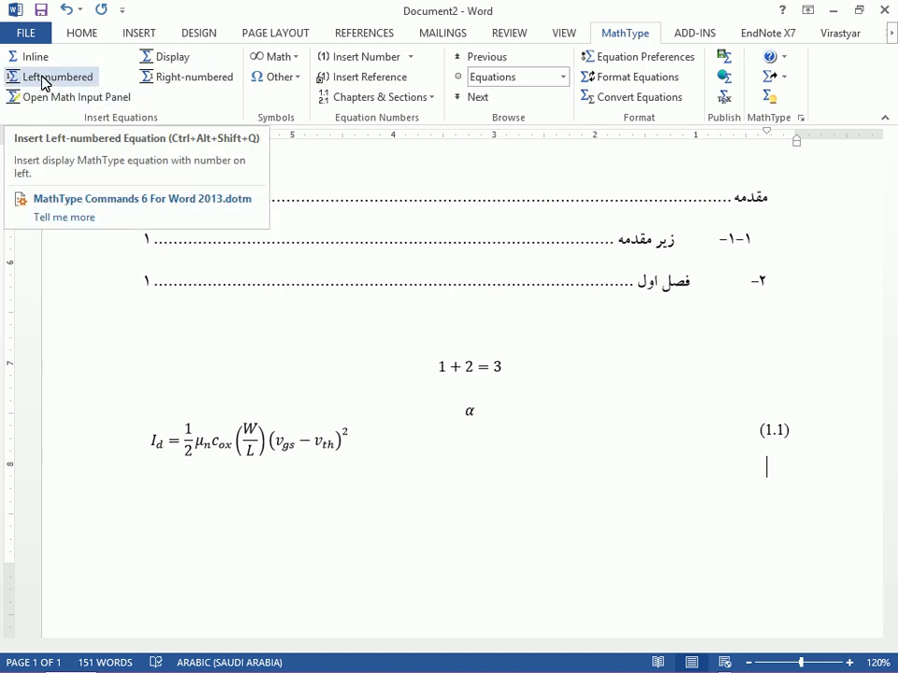
click(44, 83)
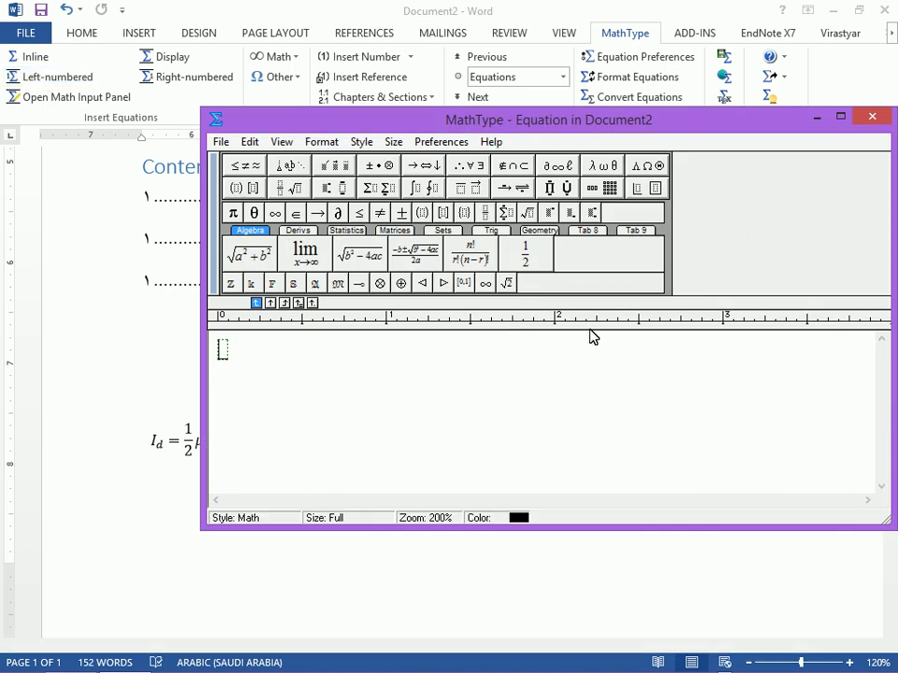
text(I)
key(ctrl+l)
key(Right)
text(=)
key(ctrl+g)
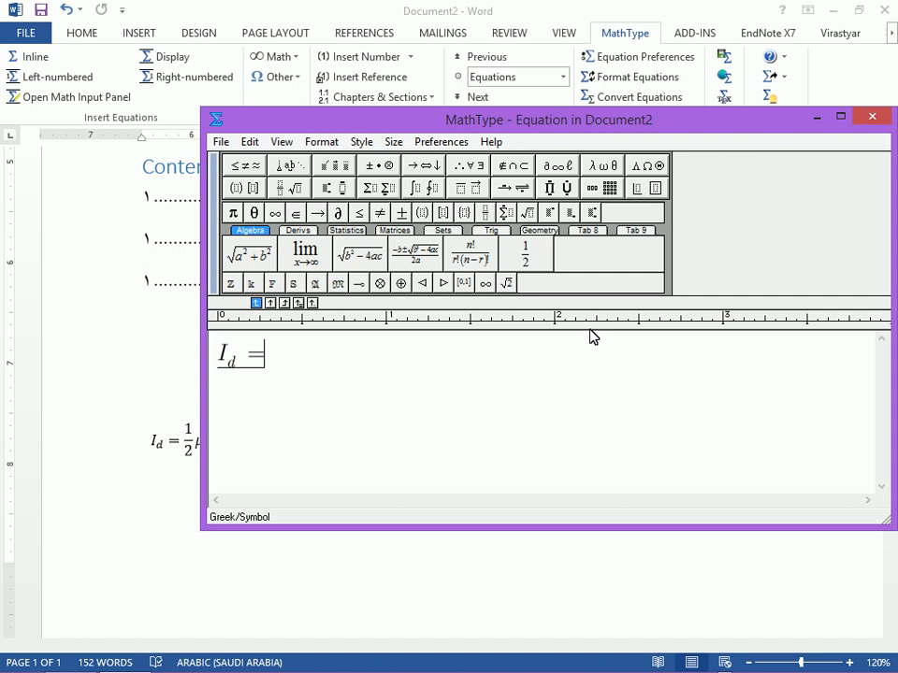
text(m)
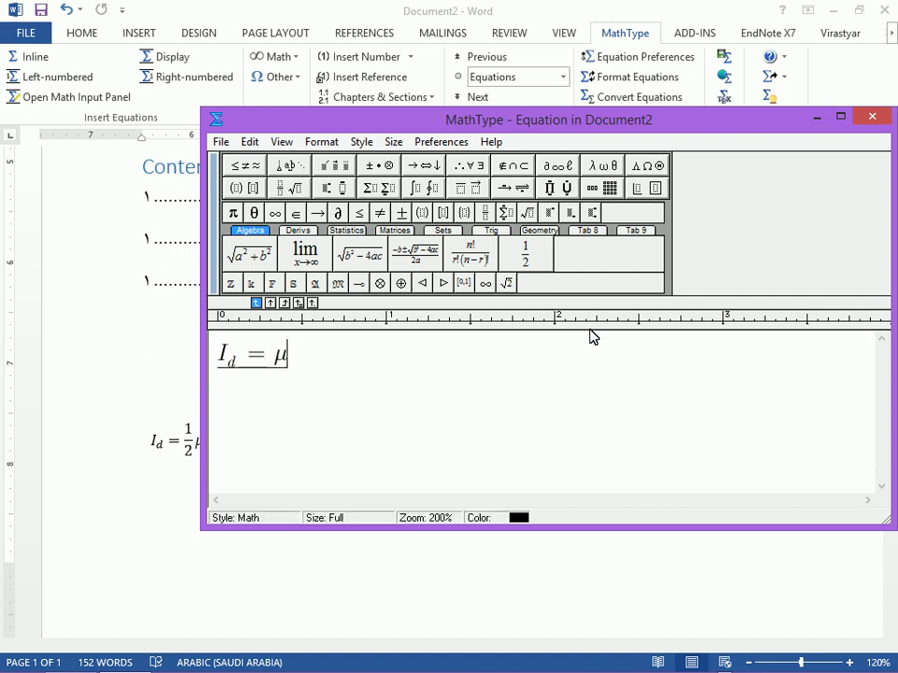
key(ctrl+l)
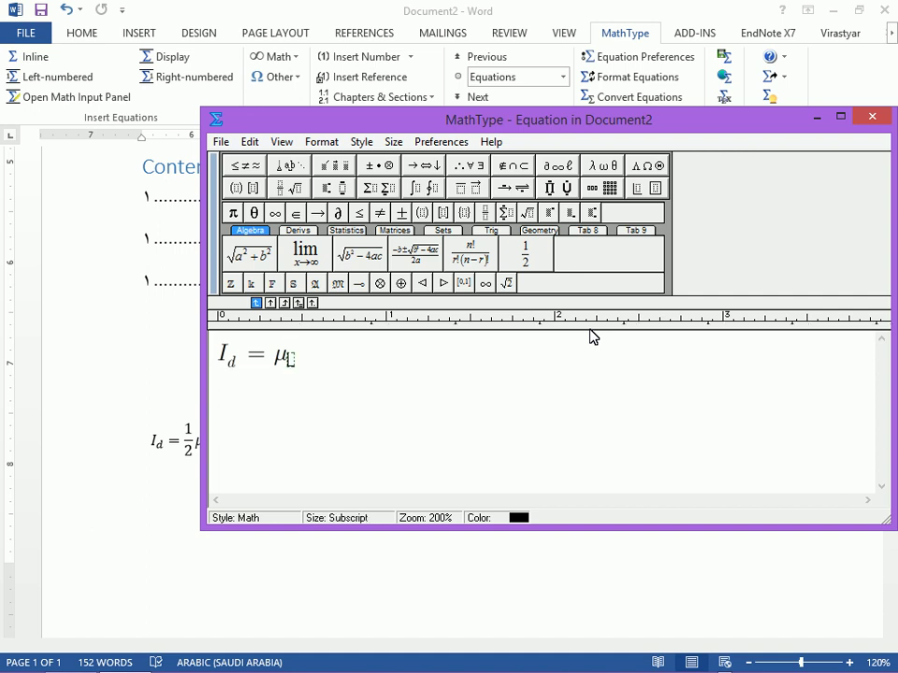
text(_n)
key(Tab)
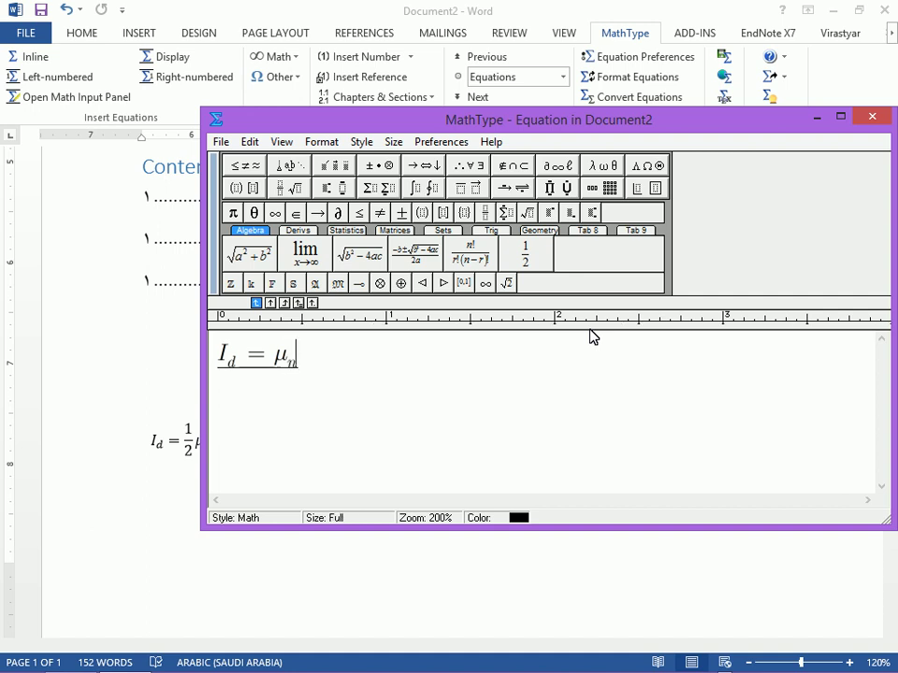
Add C with subscript ox after μ_n.
text(C)
text(_)
key(Return)
key(ctrl+l)
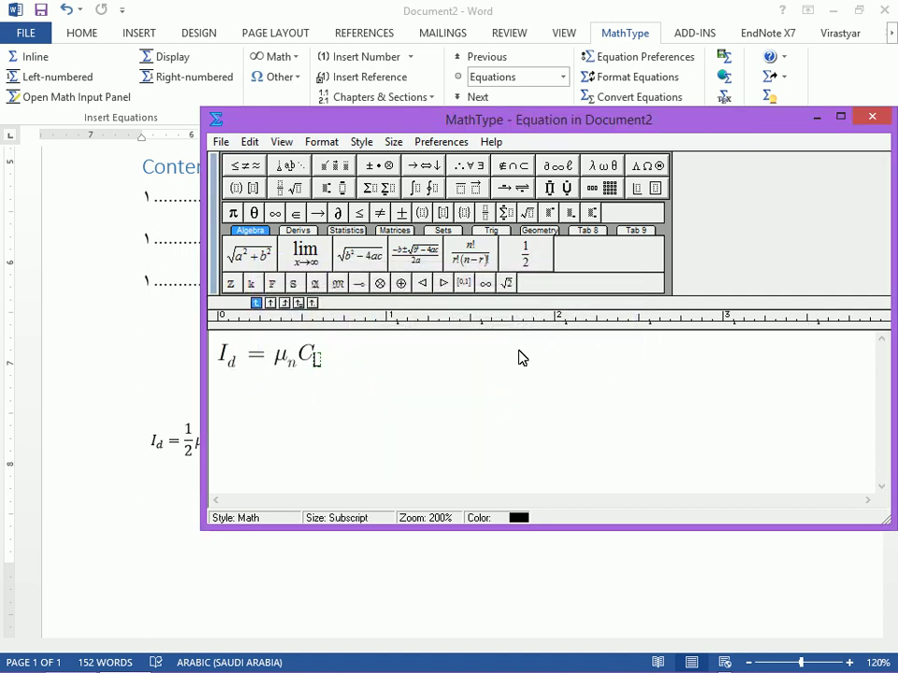
text(ox)
key(Tab)
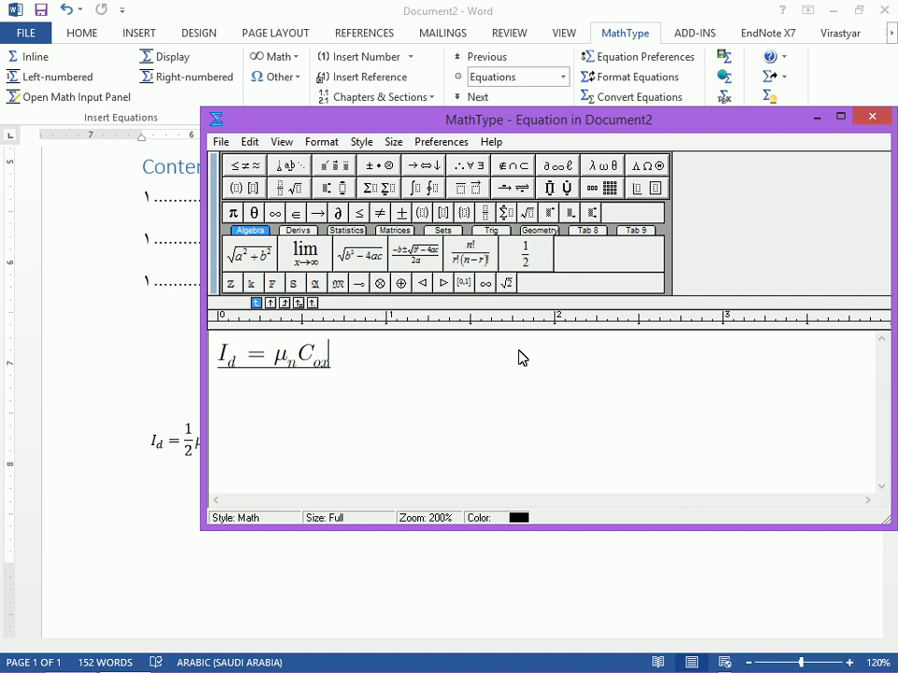
text(()
text())
key(BackSpace)
key(BackSpace)
Insert round brackets containing the fraction W/L.
click(422, 211)
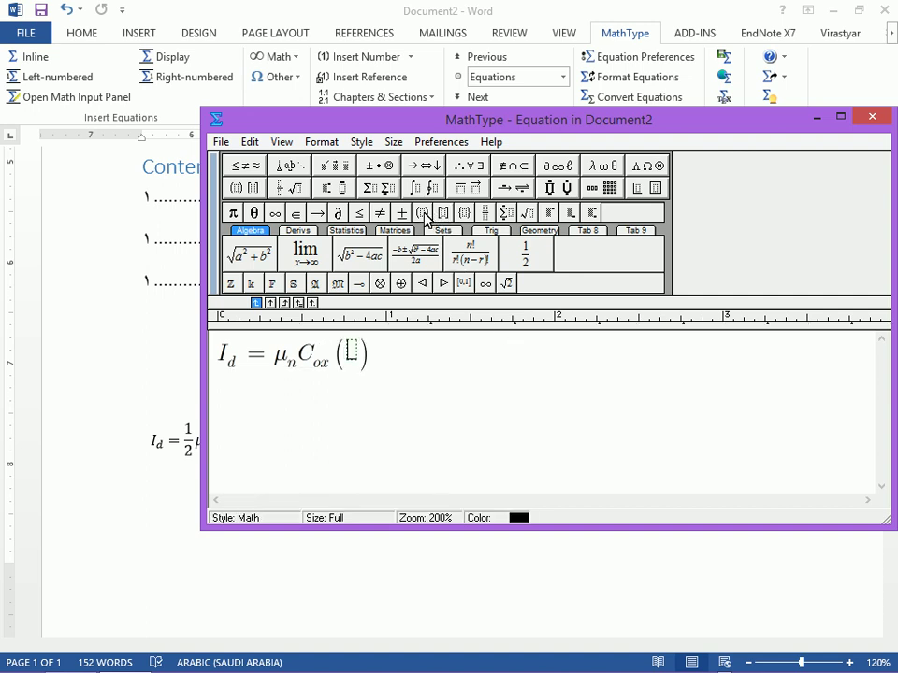
click(485, 213)
text(W/)
click(359, 383)
text(L)
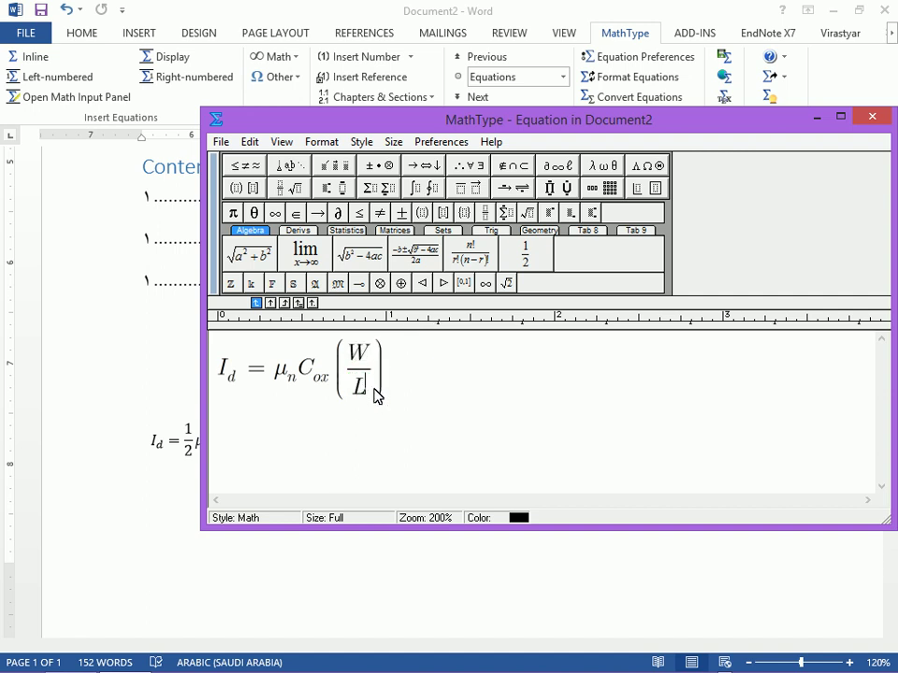
key(Tab)
key(Tab)
text((W/L)()
text(v)
Append (v_gs − v_th)² with subscripts gs and th and exponent 2, fixing a subscript typo.
key(ctrl+l)
text(gs)
key(BackSpace)
key(BackSpace)
key(BackSpace)
key(ctrl+l)
text(gd)
key(BackSpace)
text(s)
key(Tab)
text(-)
text(v)
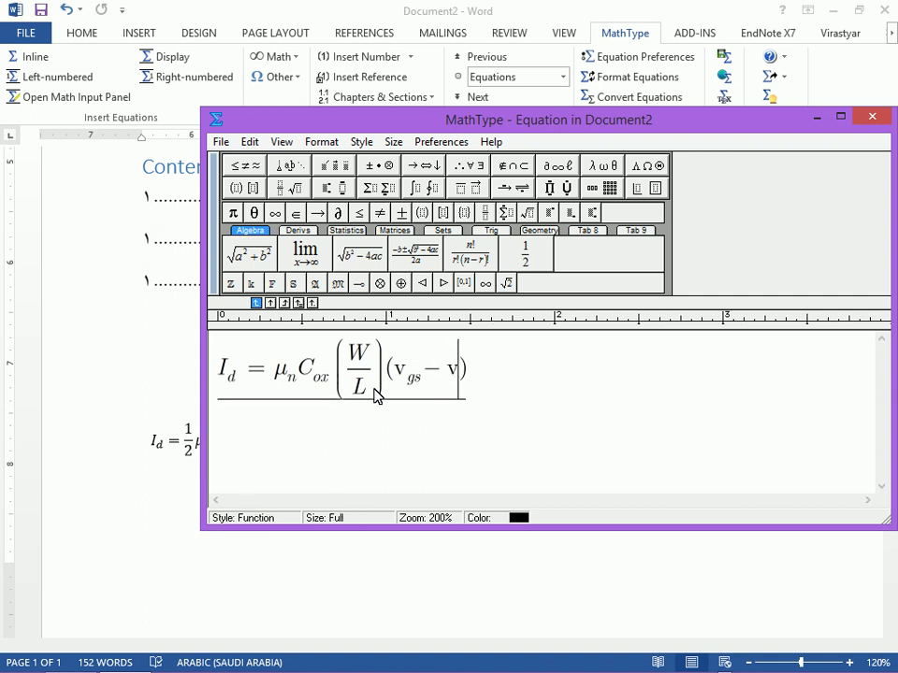
key(ctrl+l)
text(th)
key(Tab)
key(Tab)
key(ctrl+h)
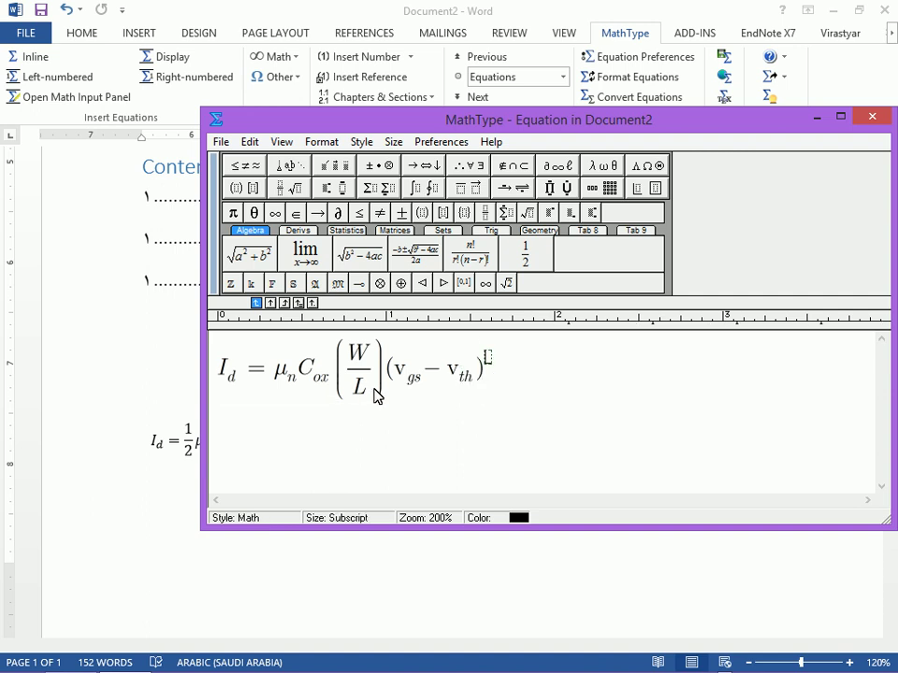
text(2)
Insert the 1/2 fraction after the equals sign, then close MathType and save the equation into Word.
click(275, 373)
click(485, 212)
text(1/2)
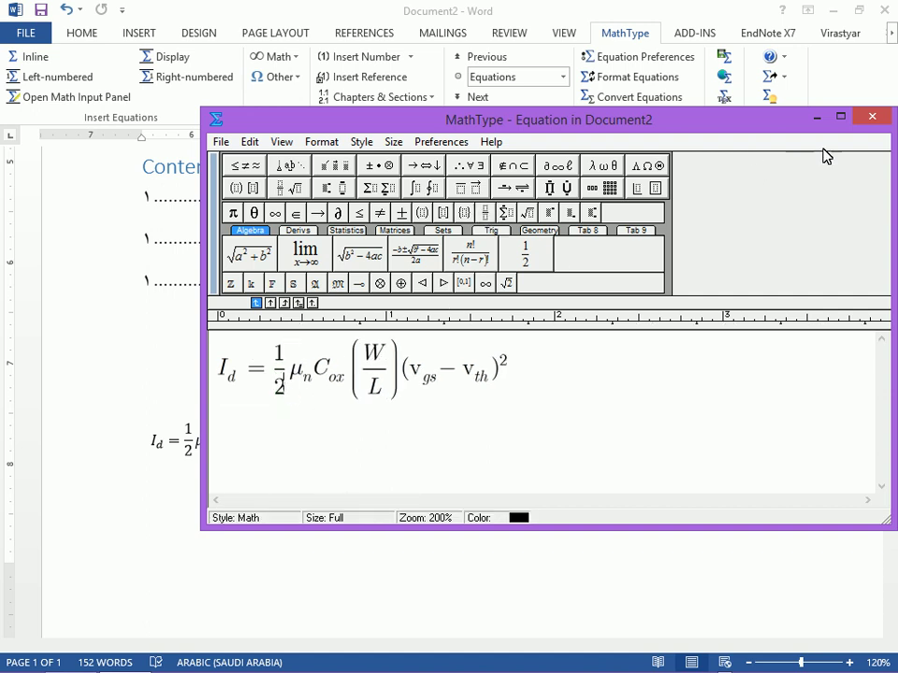
click(874, 116)
click(499, 339)
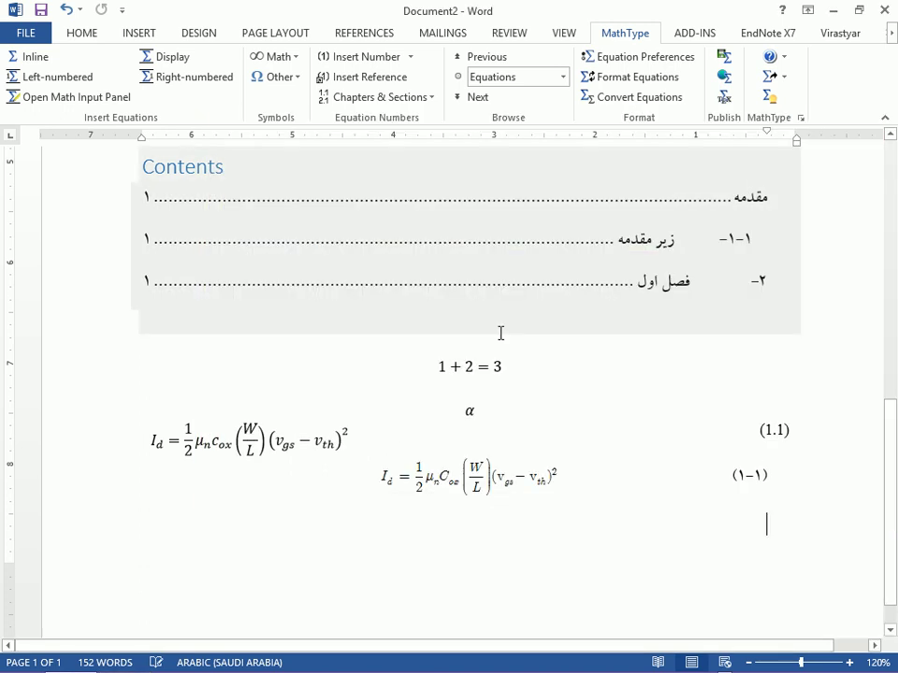
mouse_move(468, 477)
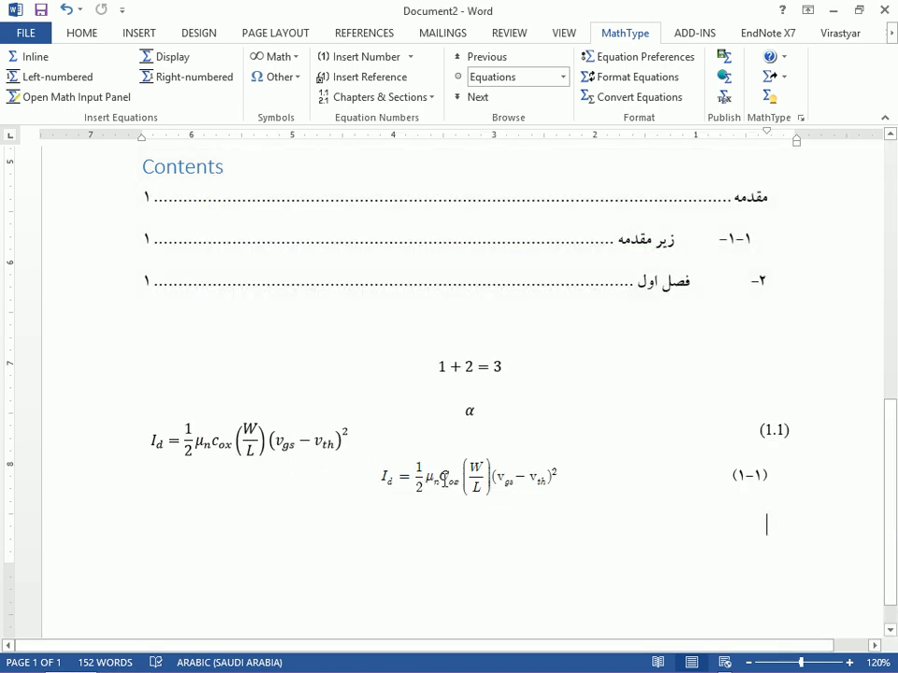
Change the MathType equation-number separator from '-' to '.', so the number reads (1.1).
double_click(751, 477)
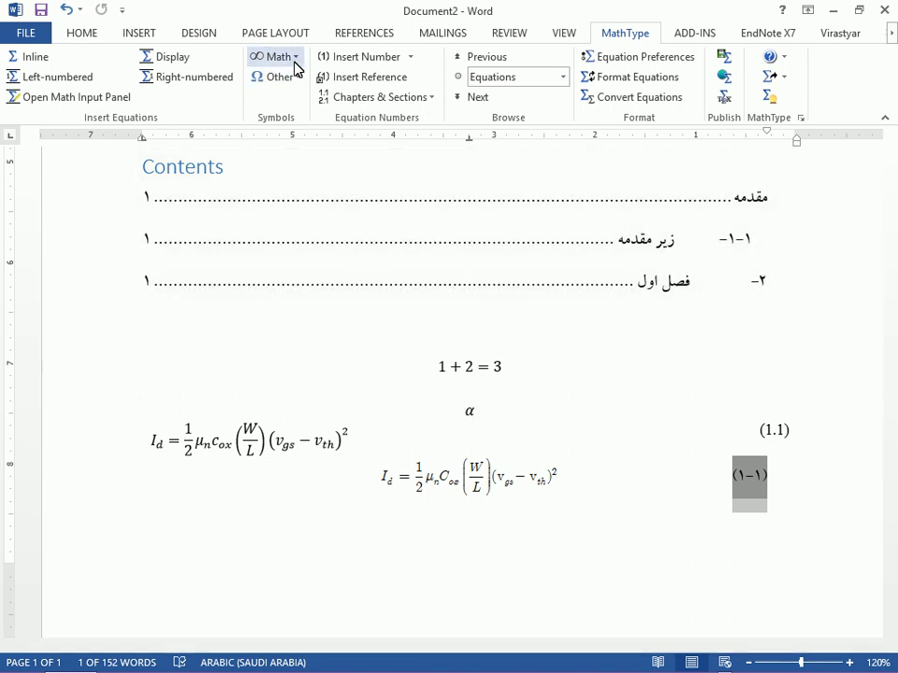
click(410, 58)
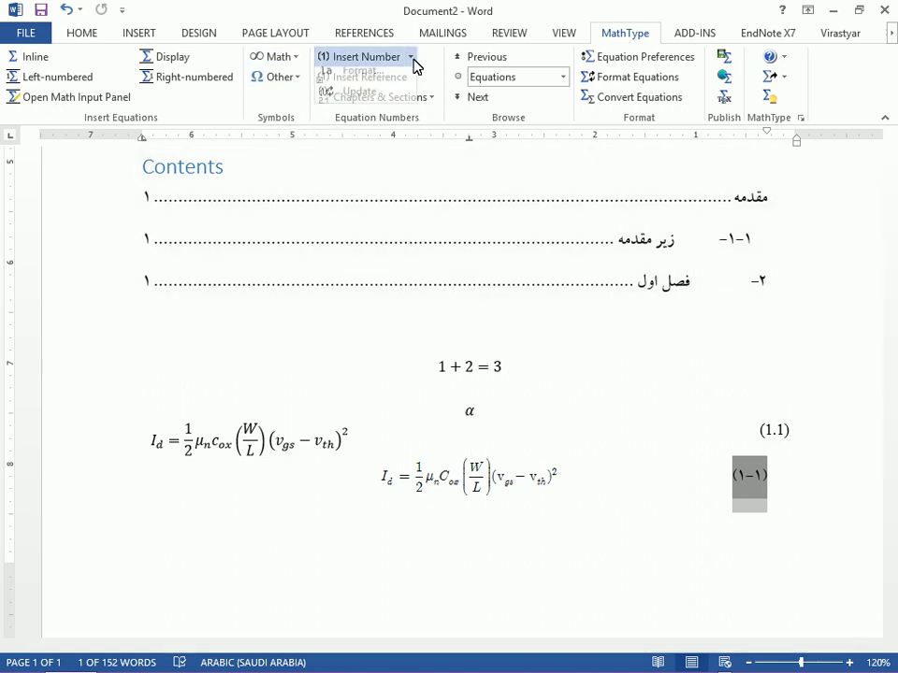
click(386, 81)
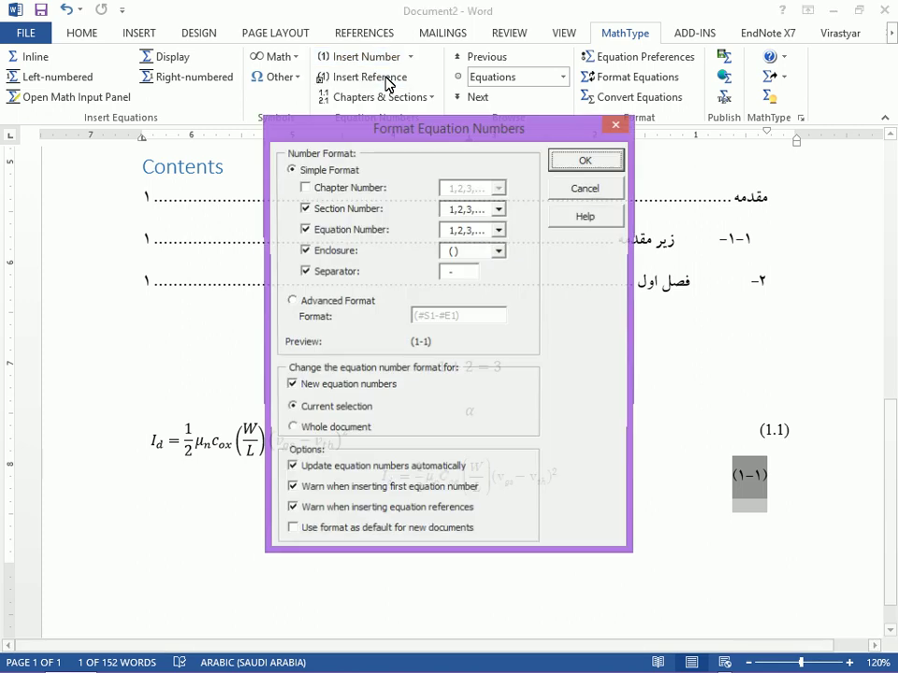
double_click(456, 272)
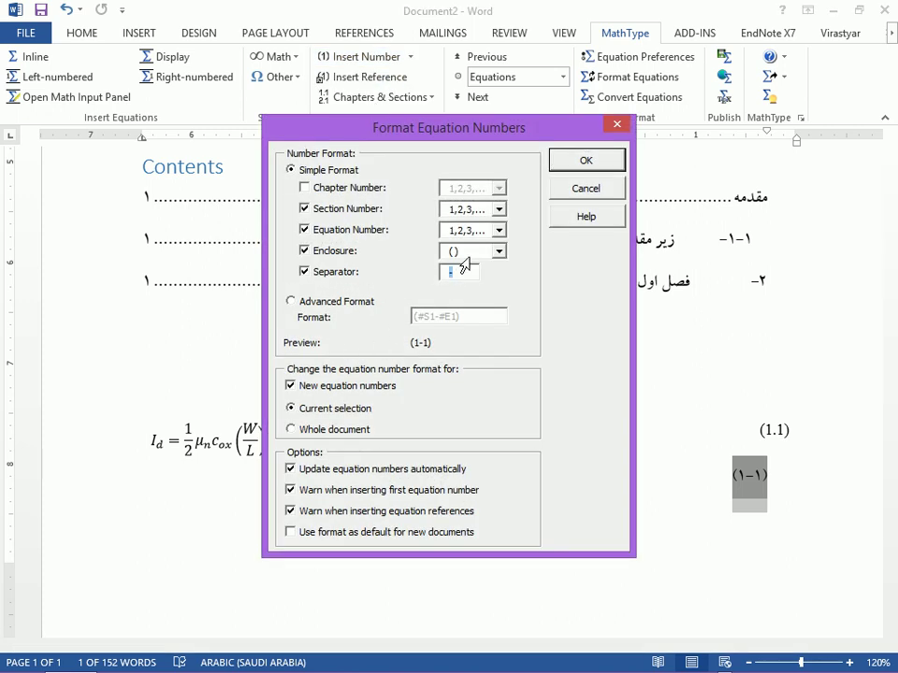
text(.)
click(582, 160)
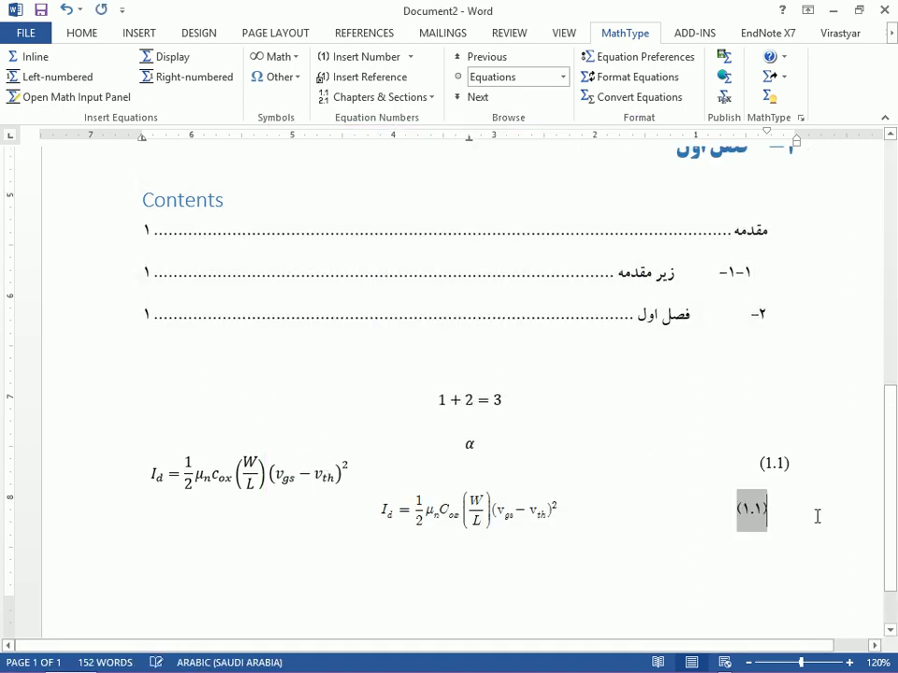
Type the Persian words 'در معادله' on the empty line below the equation.
click(722, 572)
text(av)
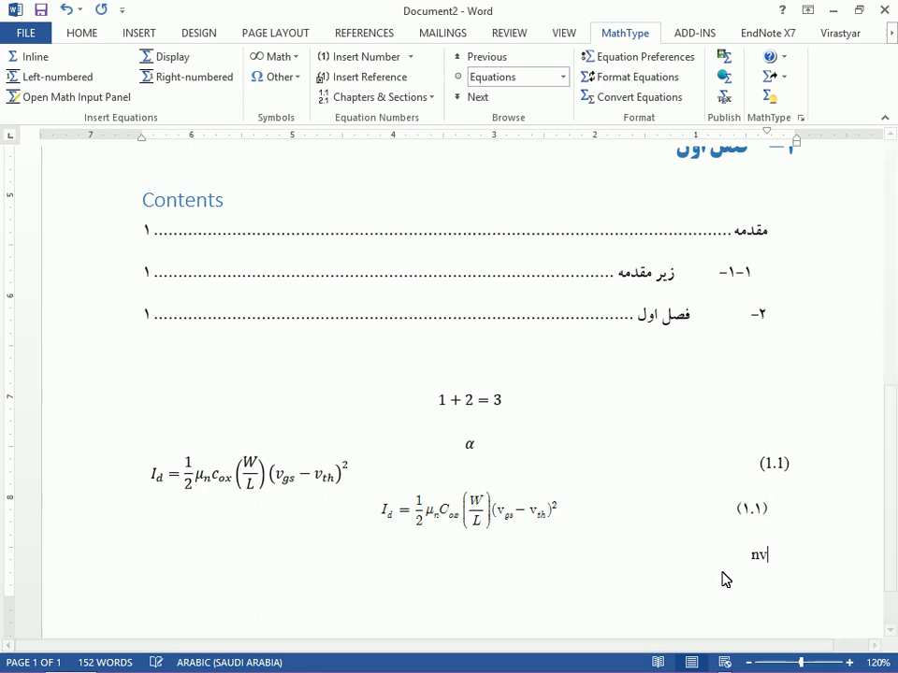
key(BackSpace)
key(BackSpace)
key(alt+shift)
key(alt+shift)
text(در)
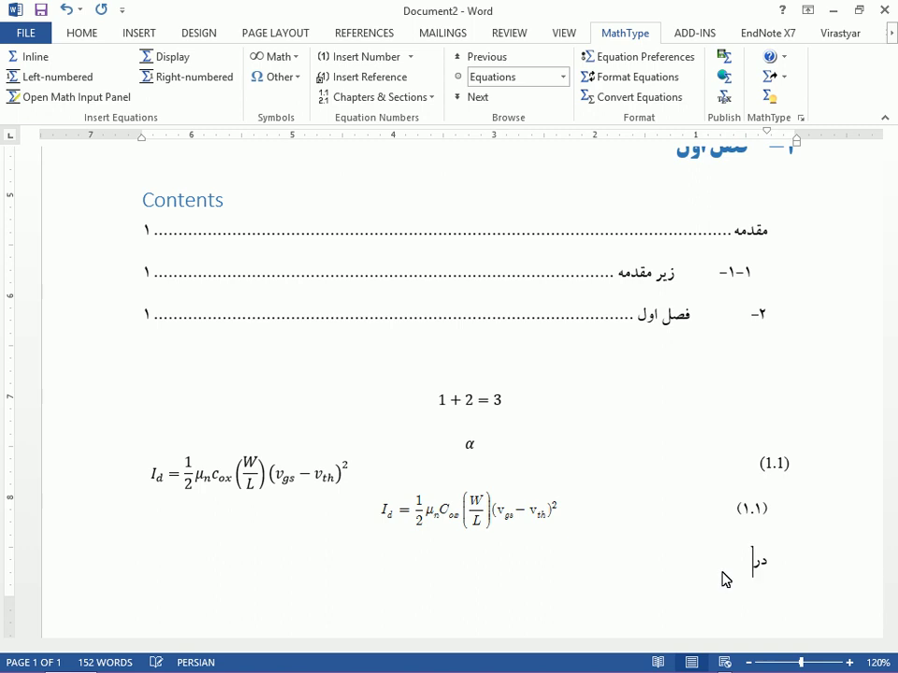
text( مغ)
key(BackSpace)
text(عادله)
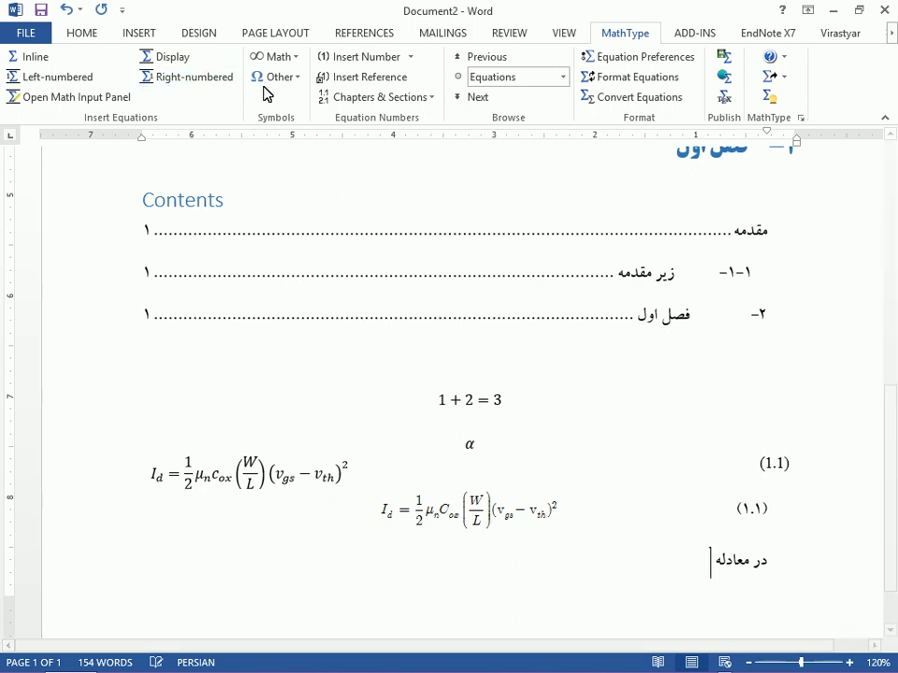
Insert a MathType reference to equation (1.1), followed by a row of dots.
click(350, 76)
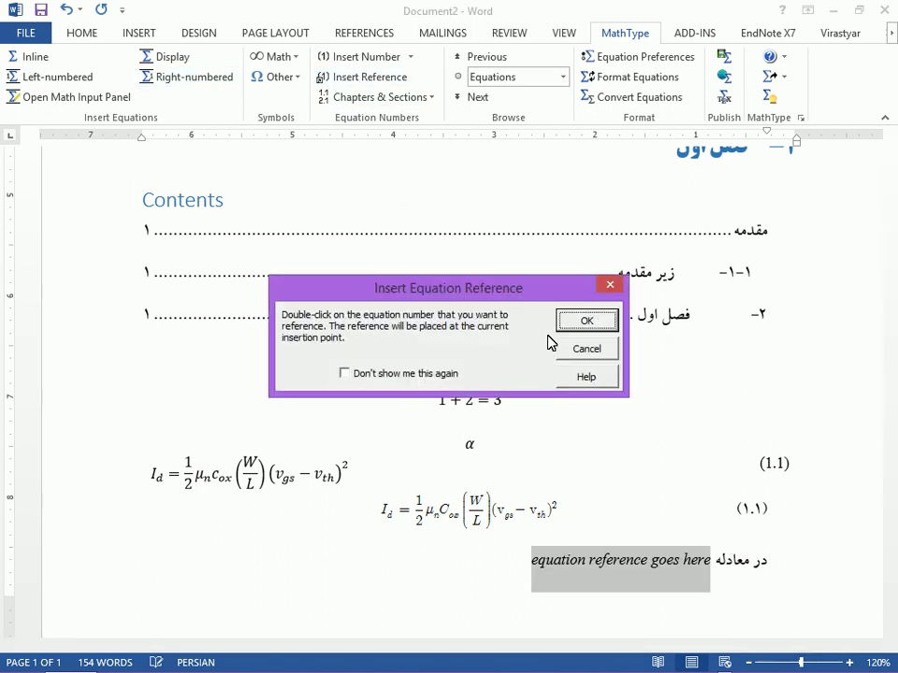
click(582, 321)
double_click(750, 509)
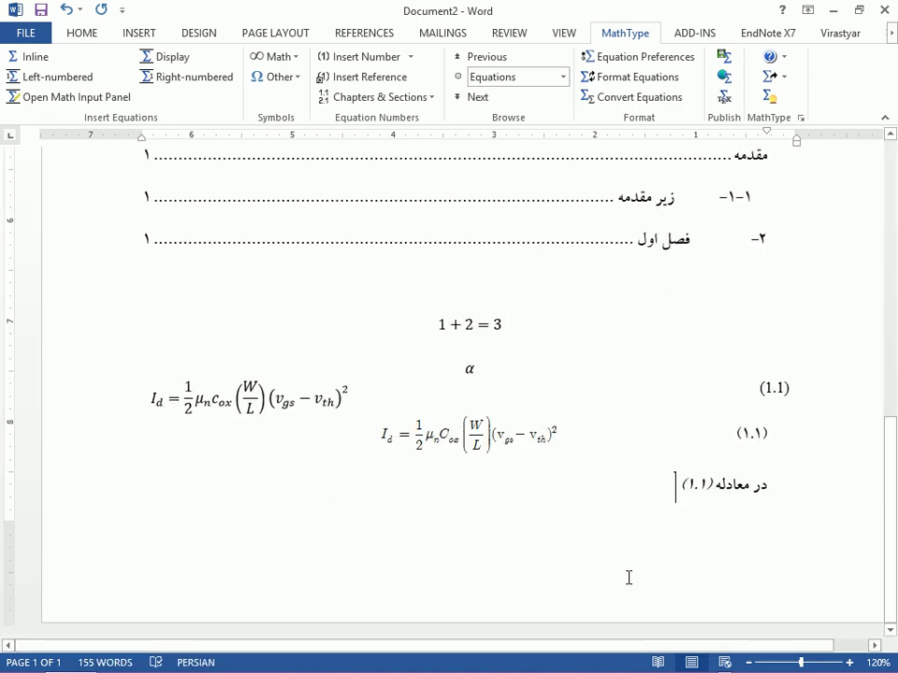
text(.....)
Turn on Show/Hide ¶ to display formatting marks, then place the cursor above the α line.
double_click(773, 426)
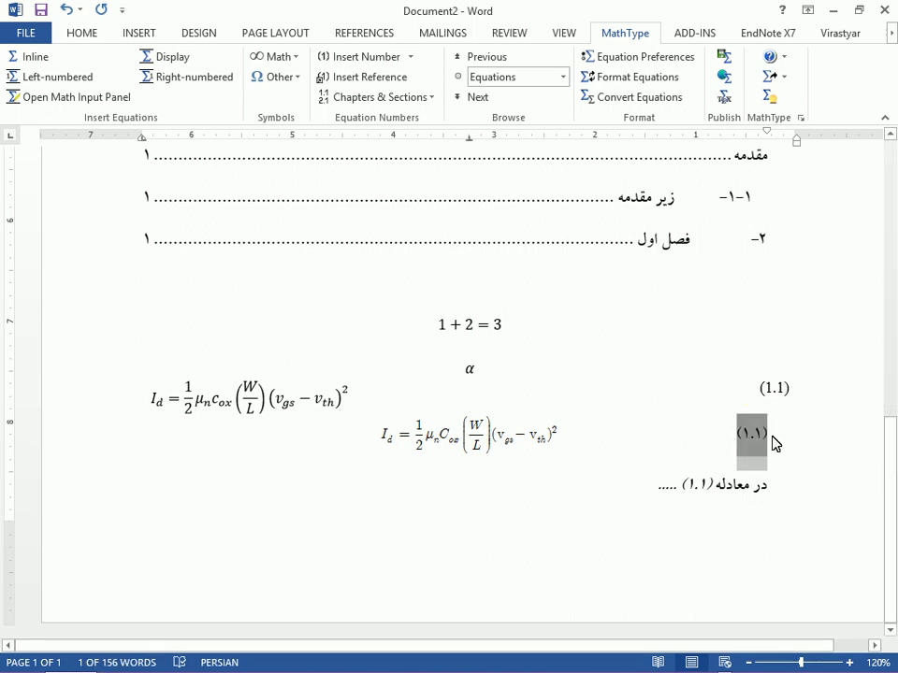
click(773, 436)
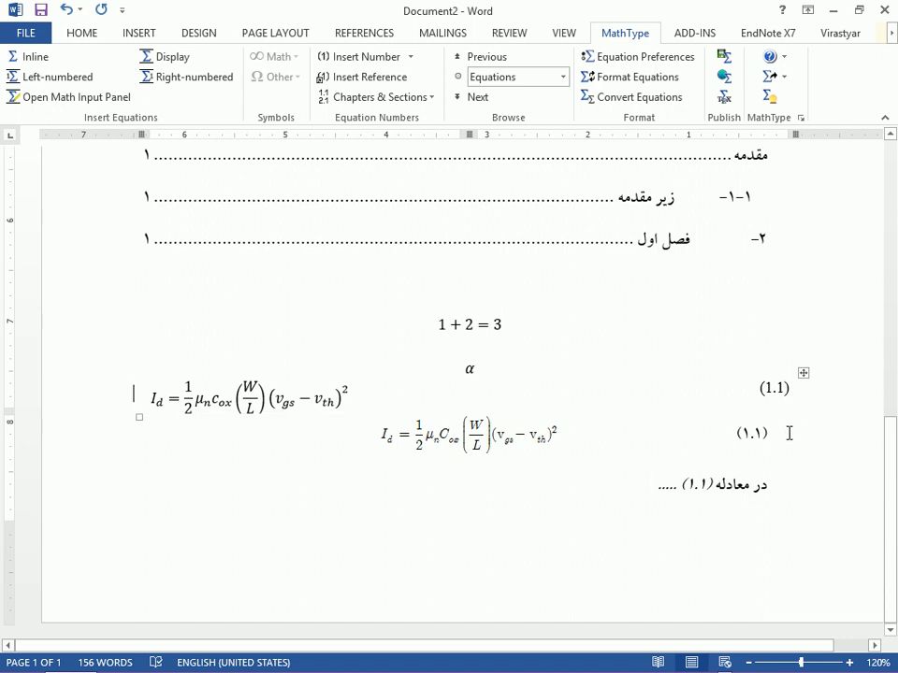
double_click(767, 452)
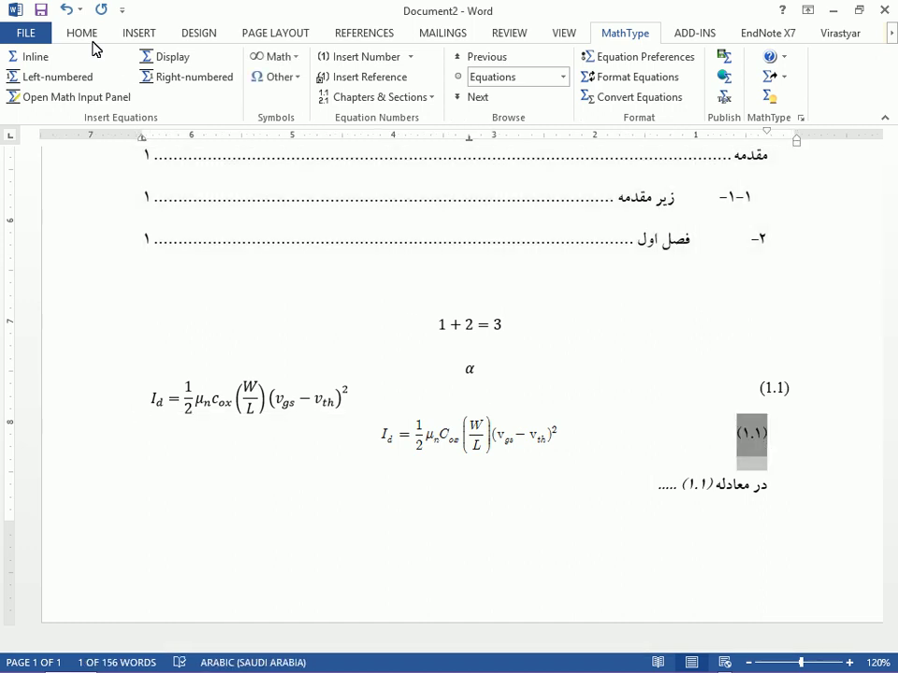
click(91, 35)
click(525, 63)
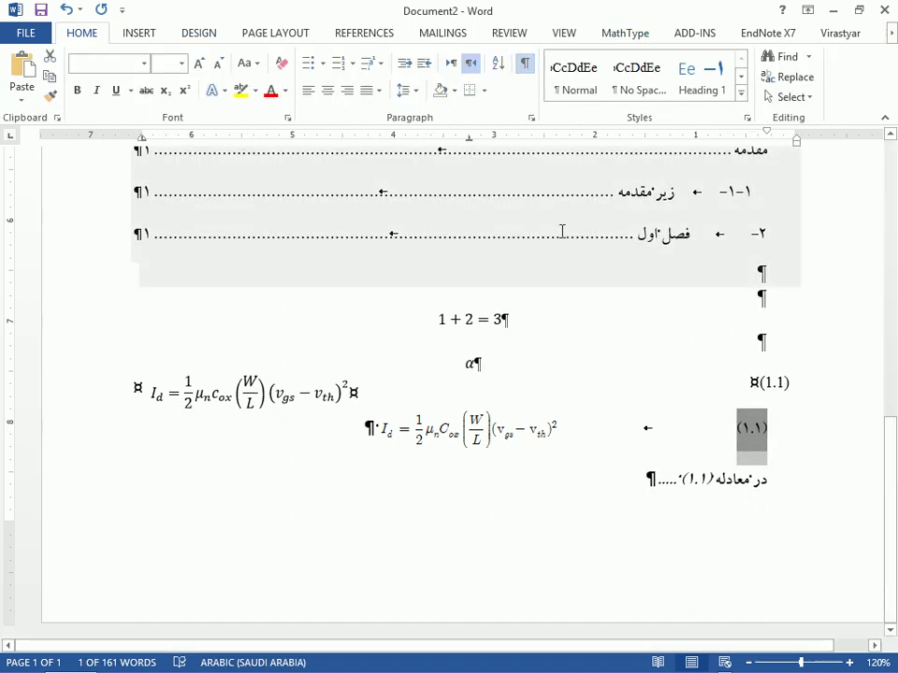
click(365, 429)
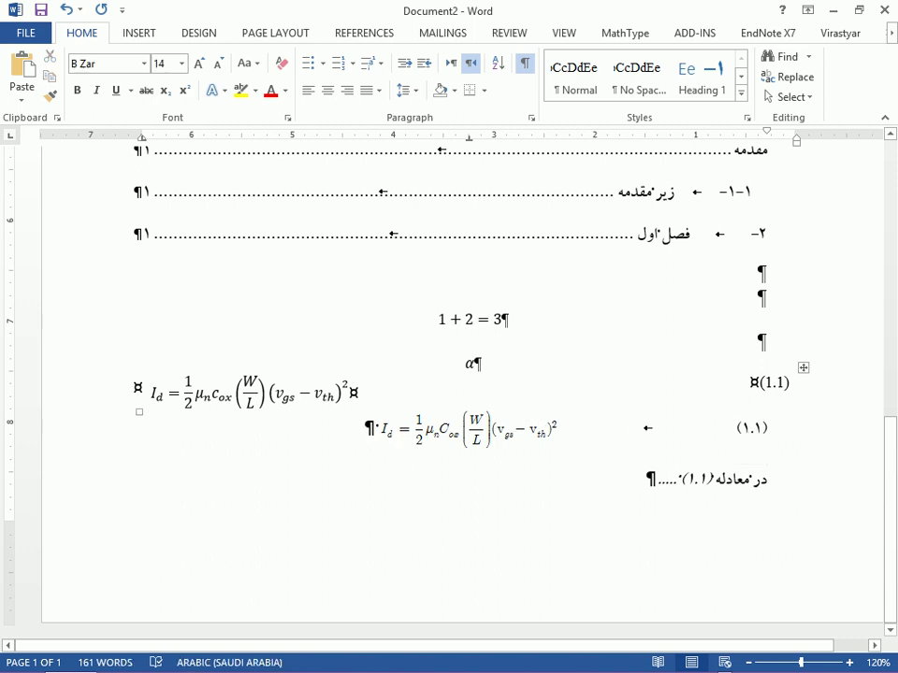
click(735, 347)
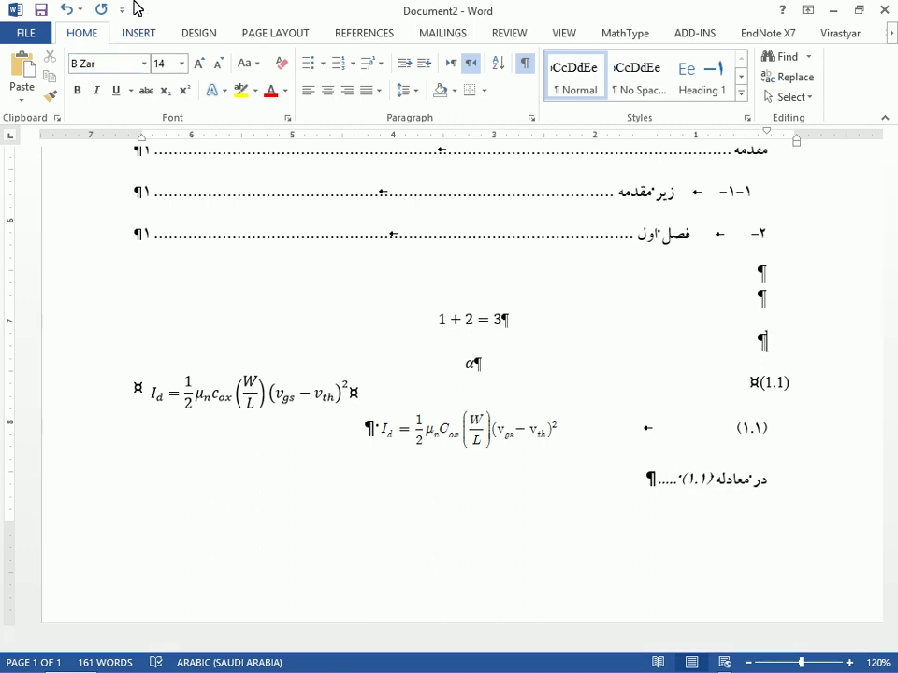
Insert a MathType next-equation-section break above the α line from Chapters & Sections.
click(640, 36)
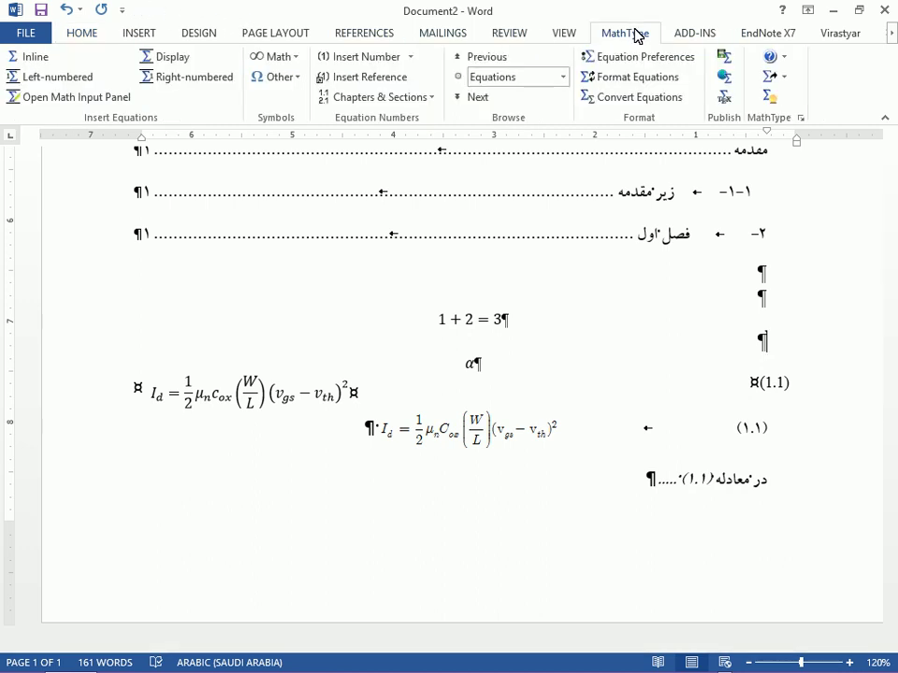
click(427, 103)
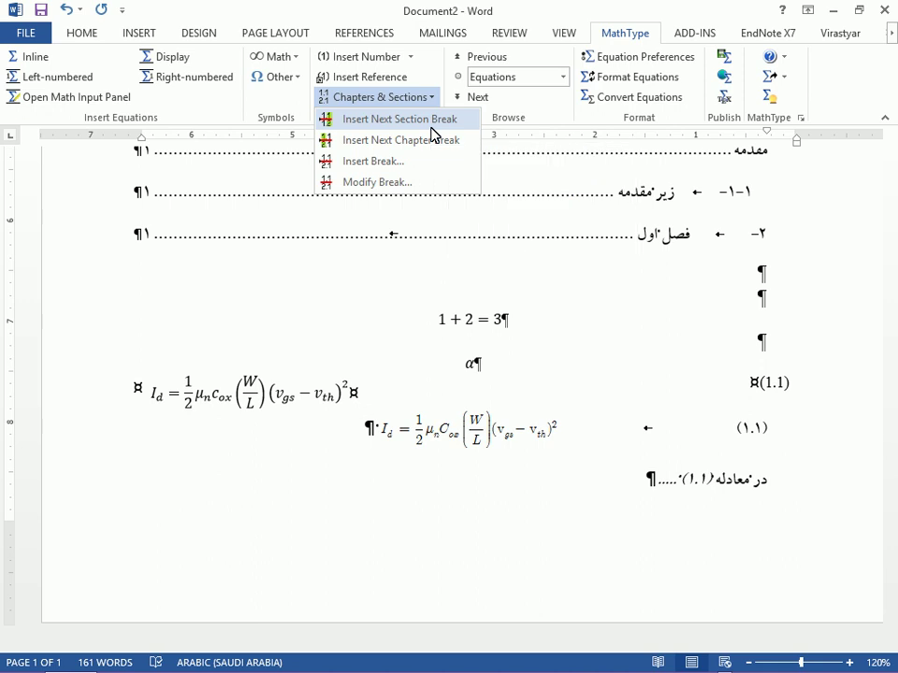
click(431, 125)
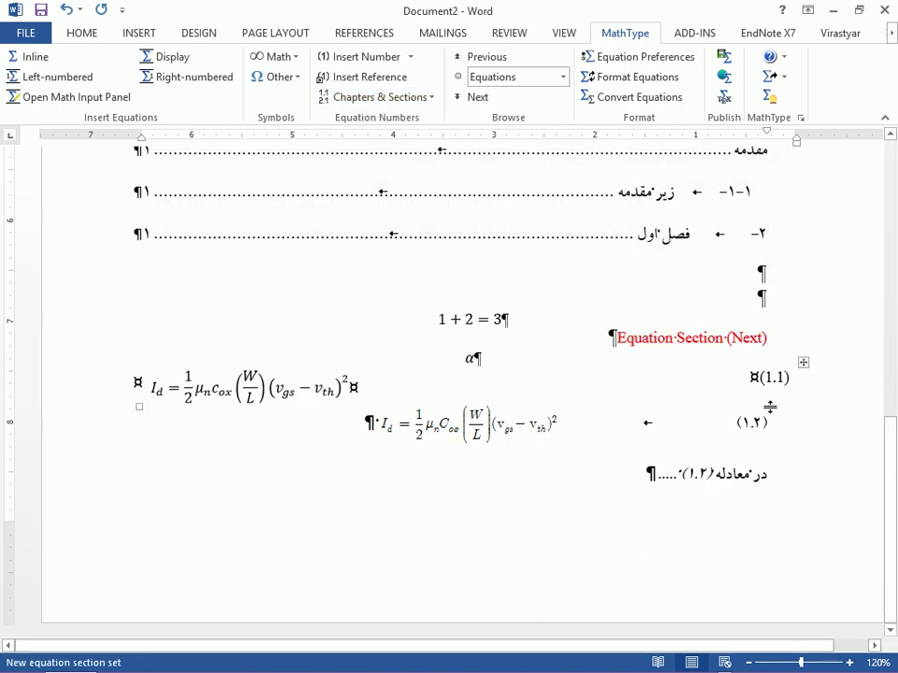
click(431, 97)
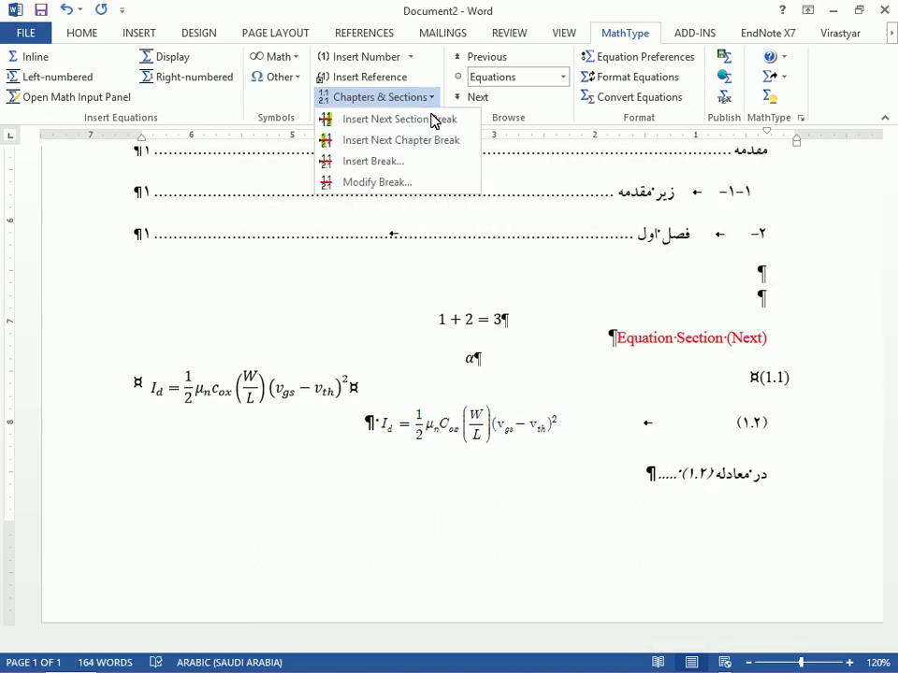